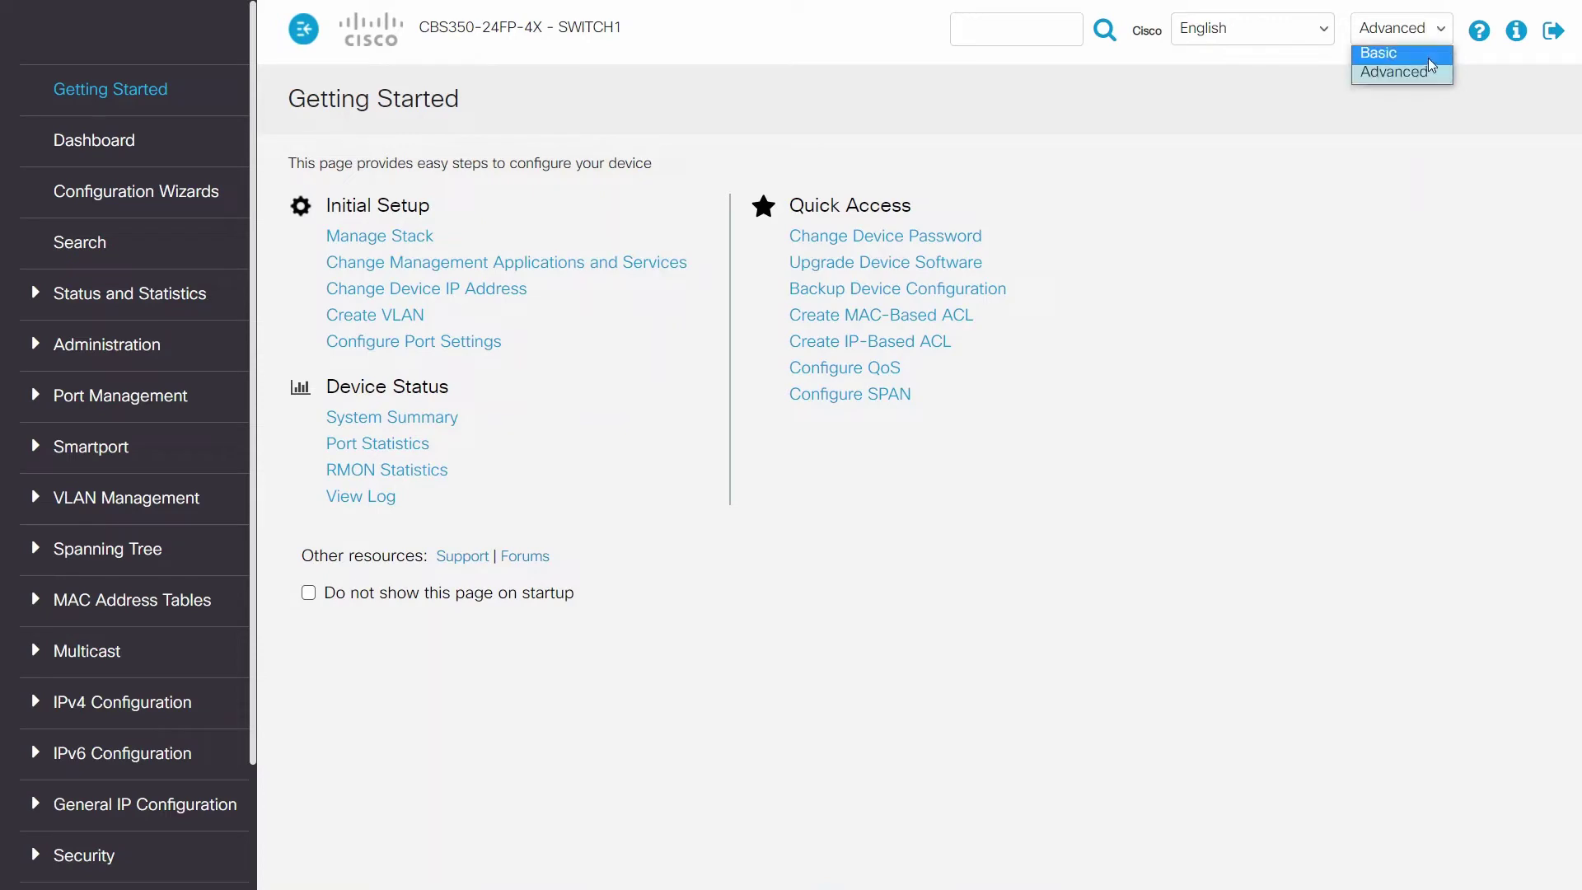
Set the display mode to Advanced and open the VLAN interface settings
{"action": "left_click", "coordinate": [1430, 74]}
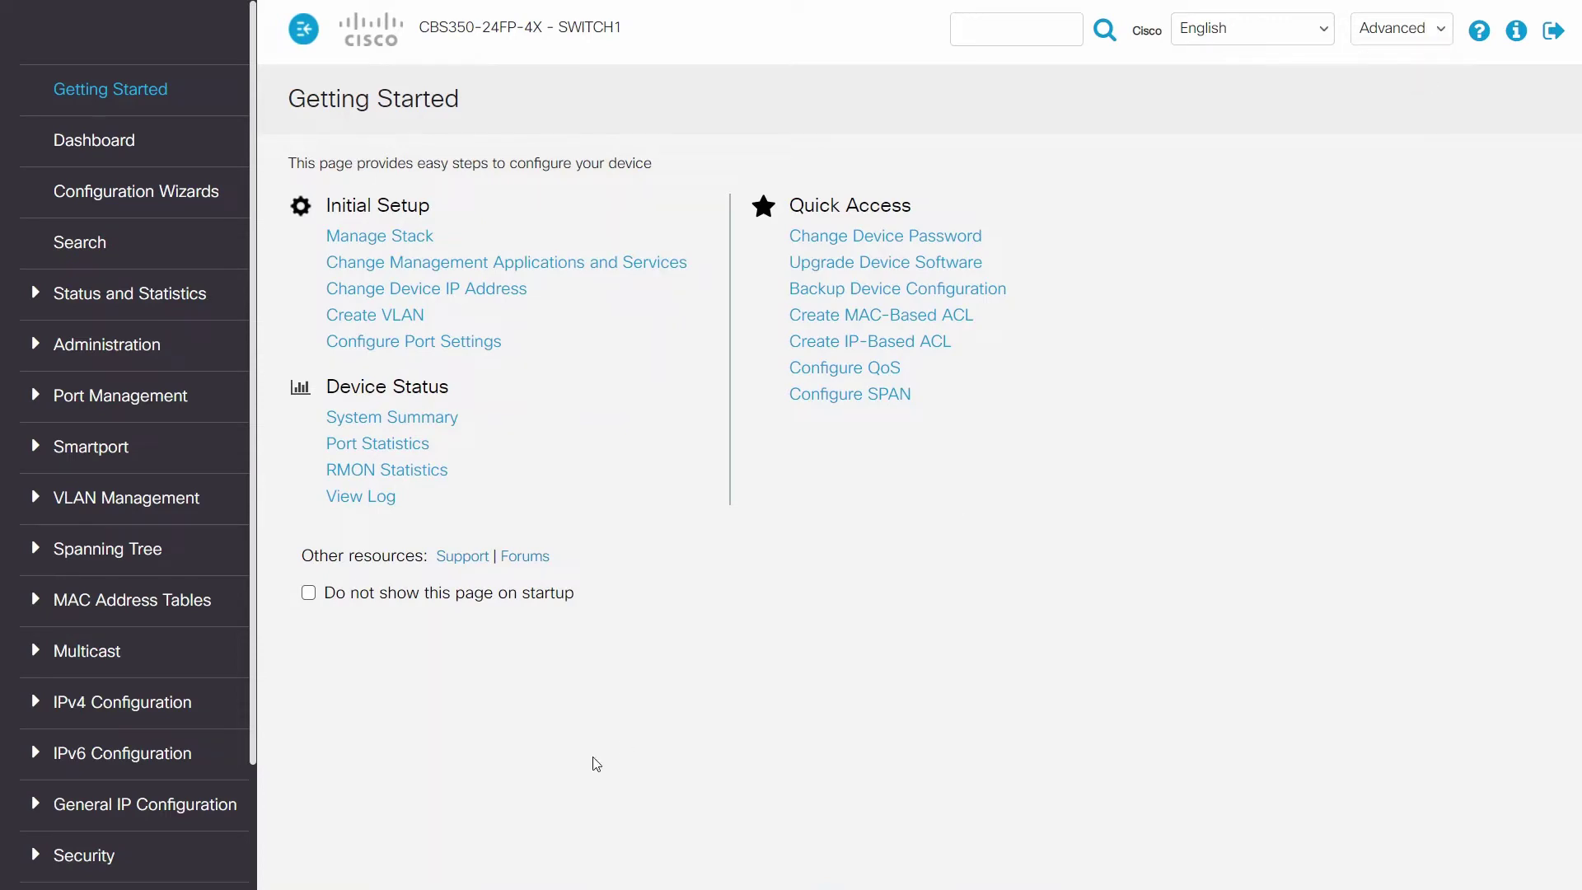
{"action": "left_click", "coordinate": [202, 505]}
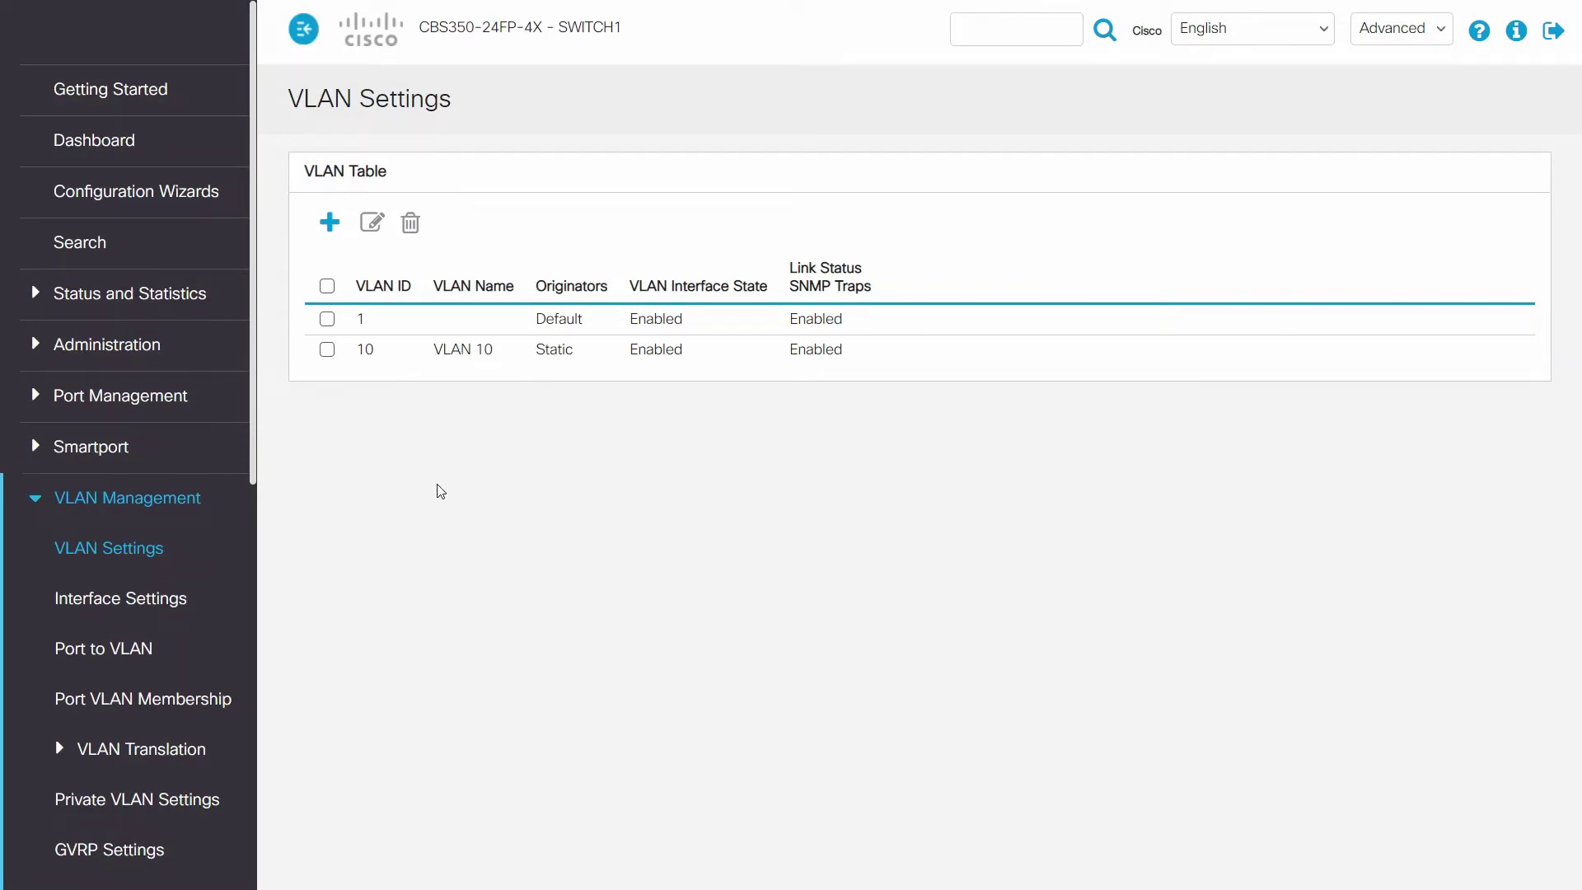
{"action": "left_click", "coordinate": [153, 610]}
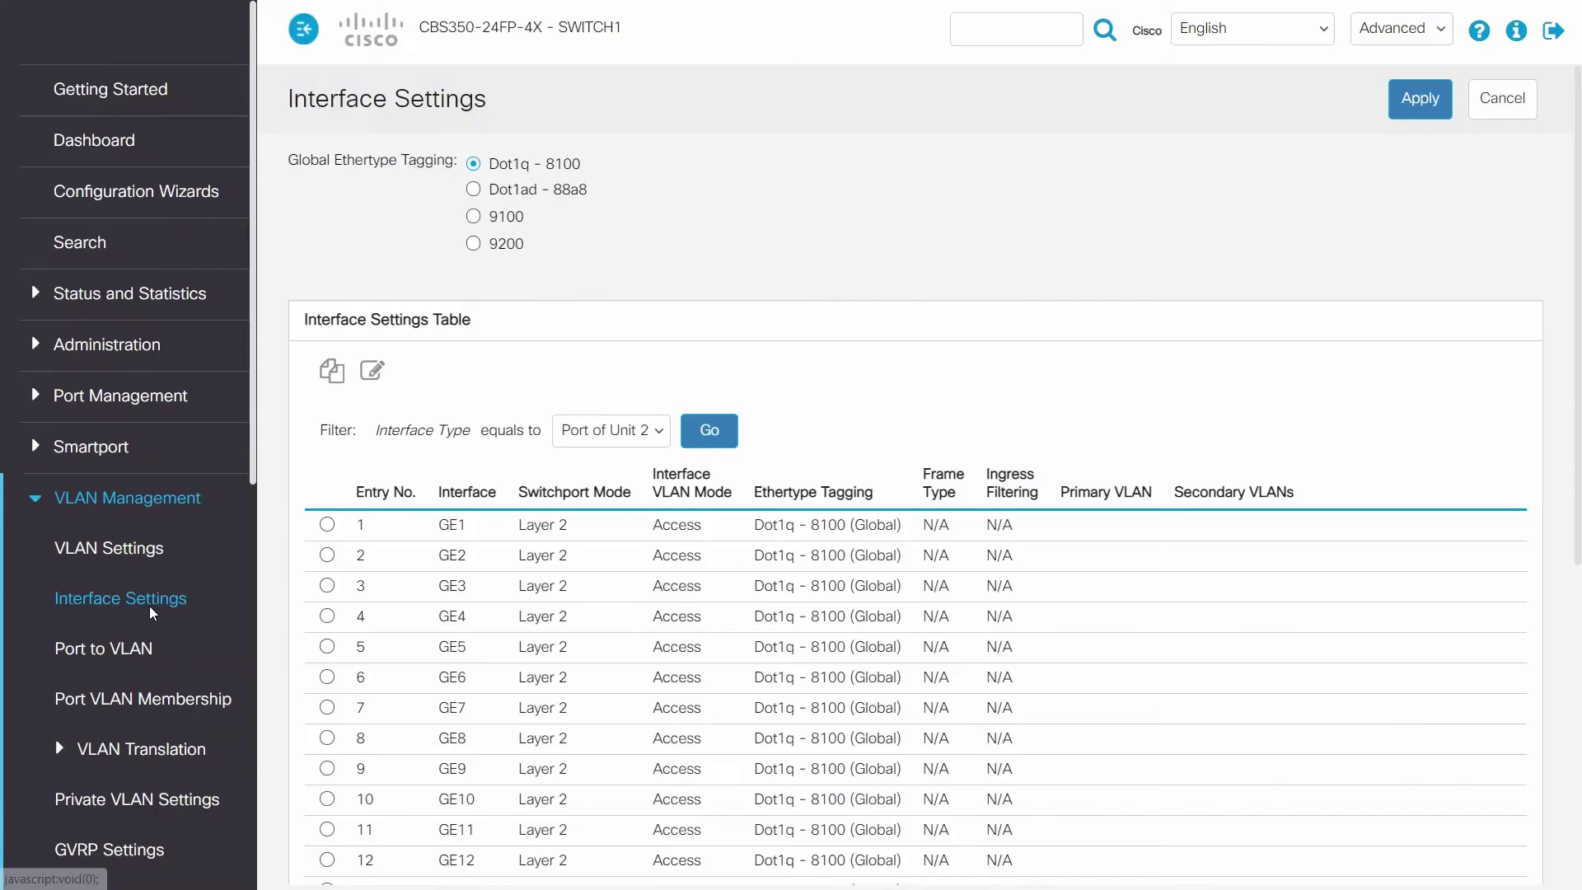
Change the switchport mode of port GE12 on unit 2 to Layer 3 and apply it
{"action": "scroll", "coordinate": [449, 548], "scroll_direction": "down", "scroll_amount": 2}
{"action": "scroll", "coordinate": [451, 550], "scroll_direction": "down", "scroll_amount": 3}
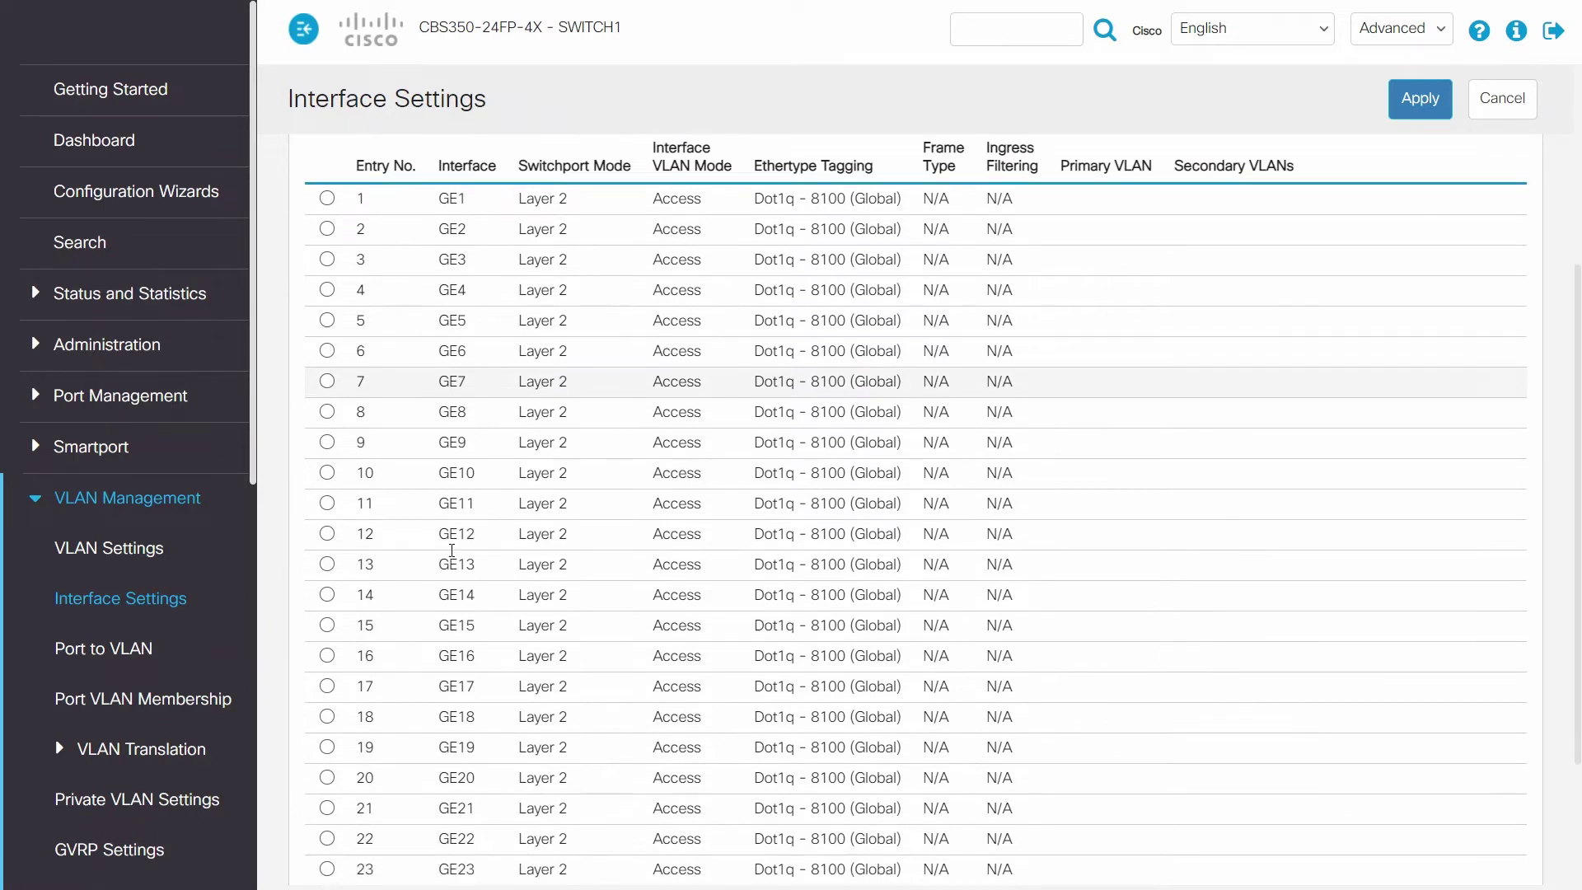
{"action": "left_click", "coordinate": [326, 534]}
{"action": "scroll", "coordinate": [325, 536], "scroll_direction": "up", "scroll_amount": 4}
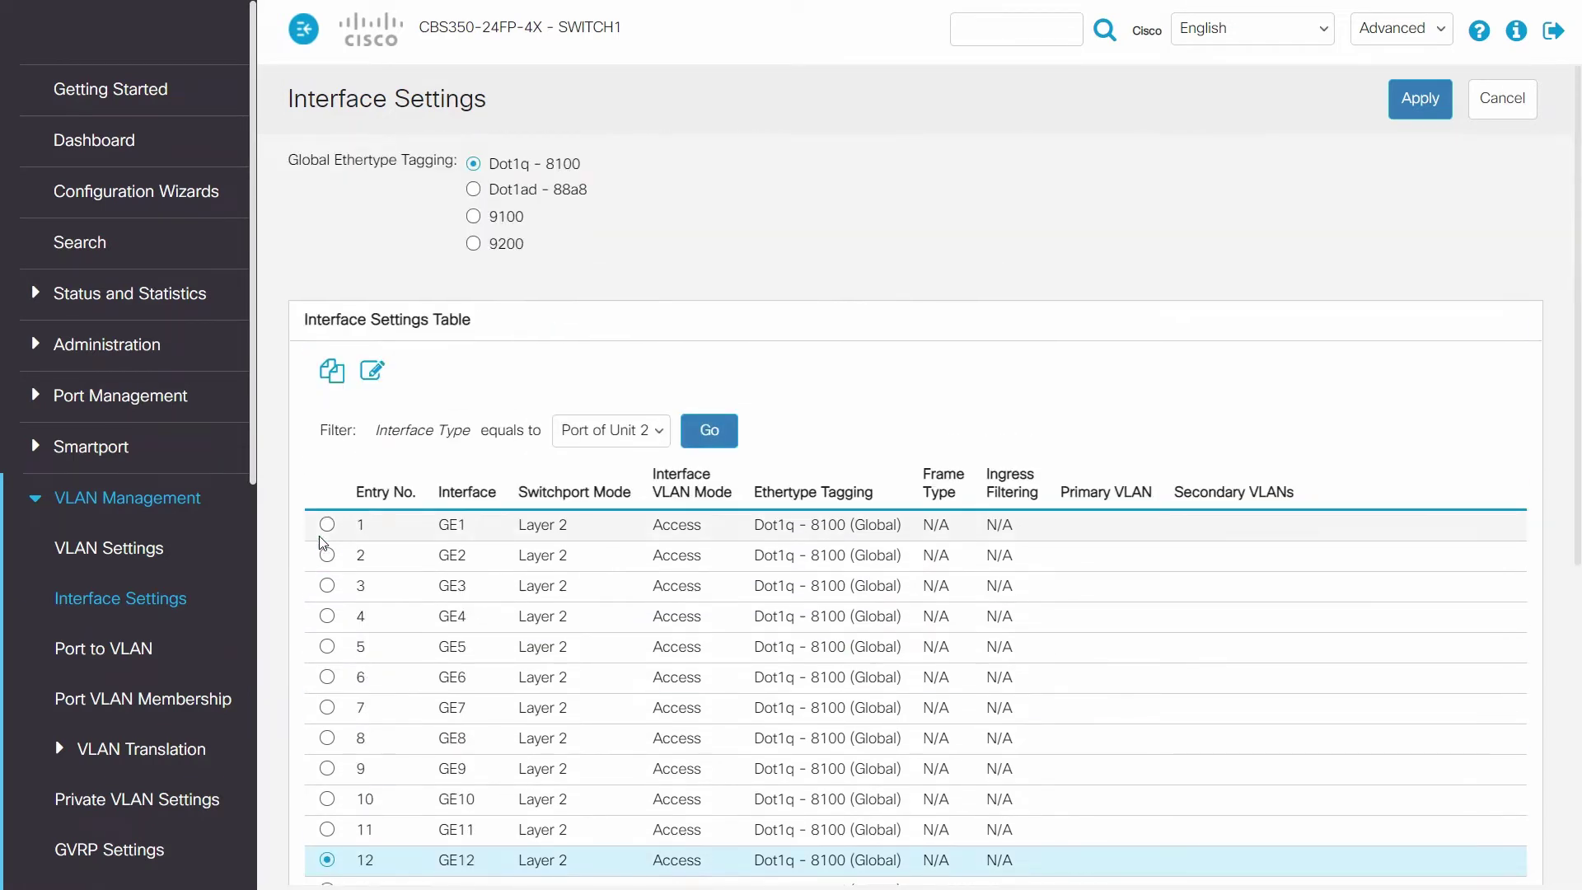
{"action": "left_click", "coordinate": [374, 373]}
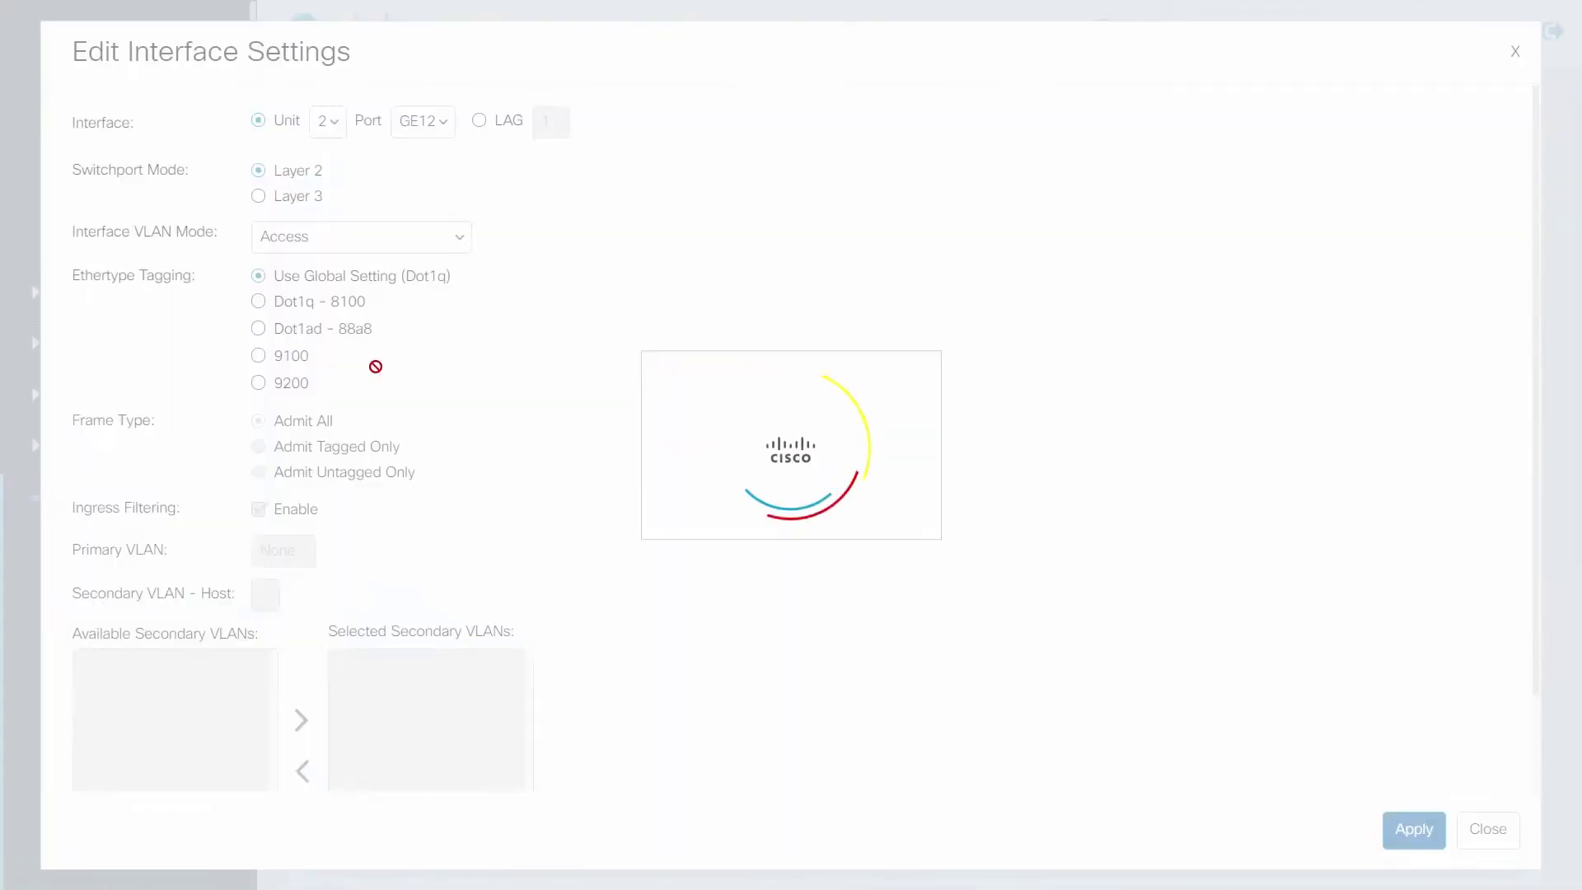
{"action": "left_click", "coordinate": [257, 196]}
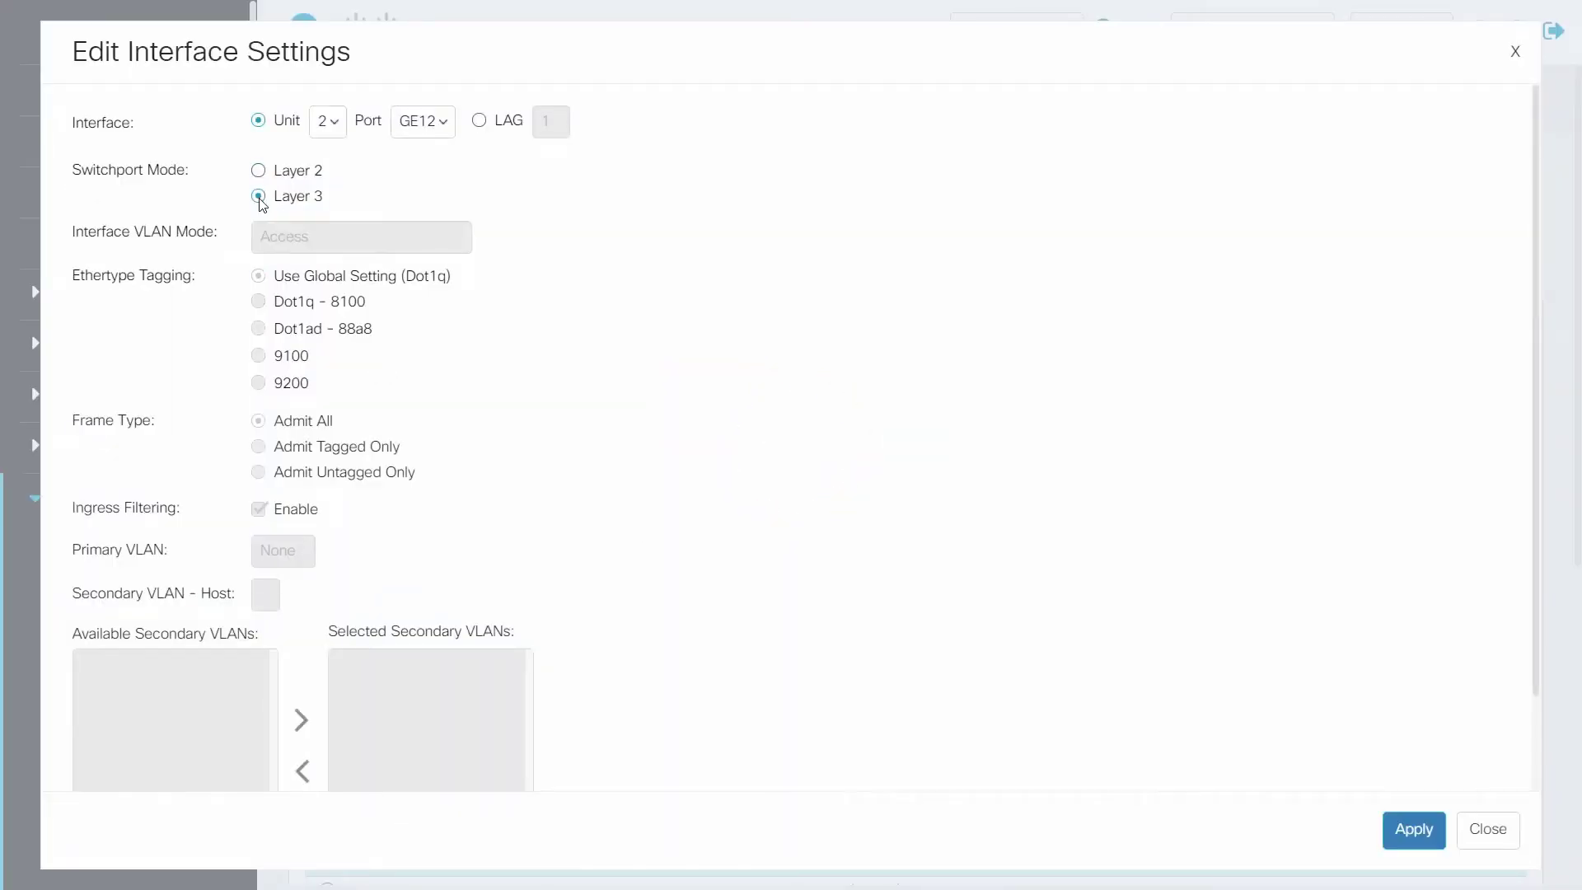
{"action": "left_click", "coordinate": [1409, 832]}
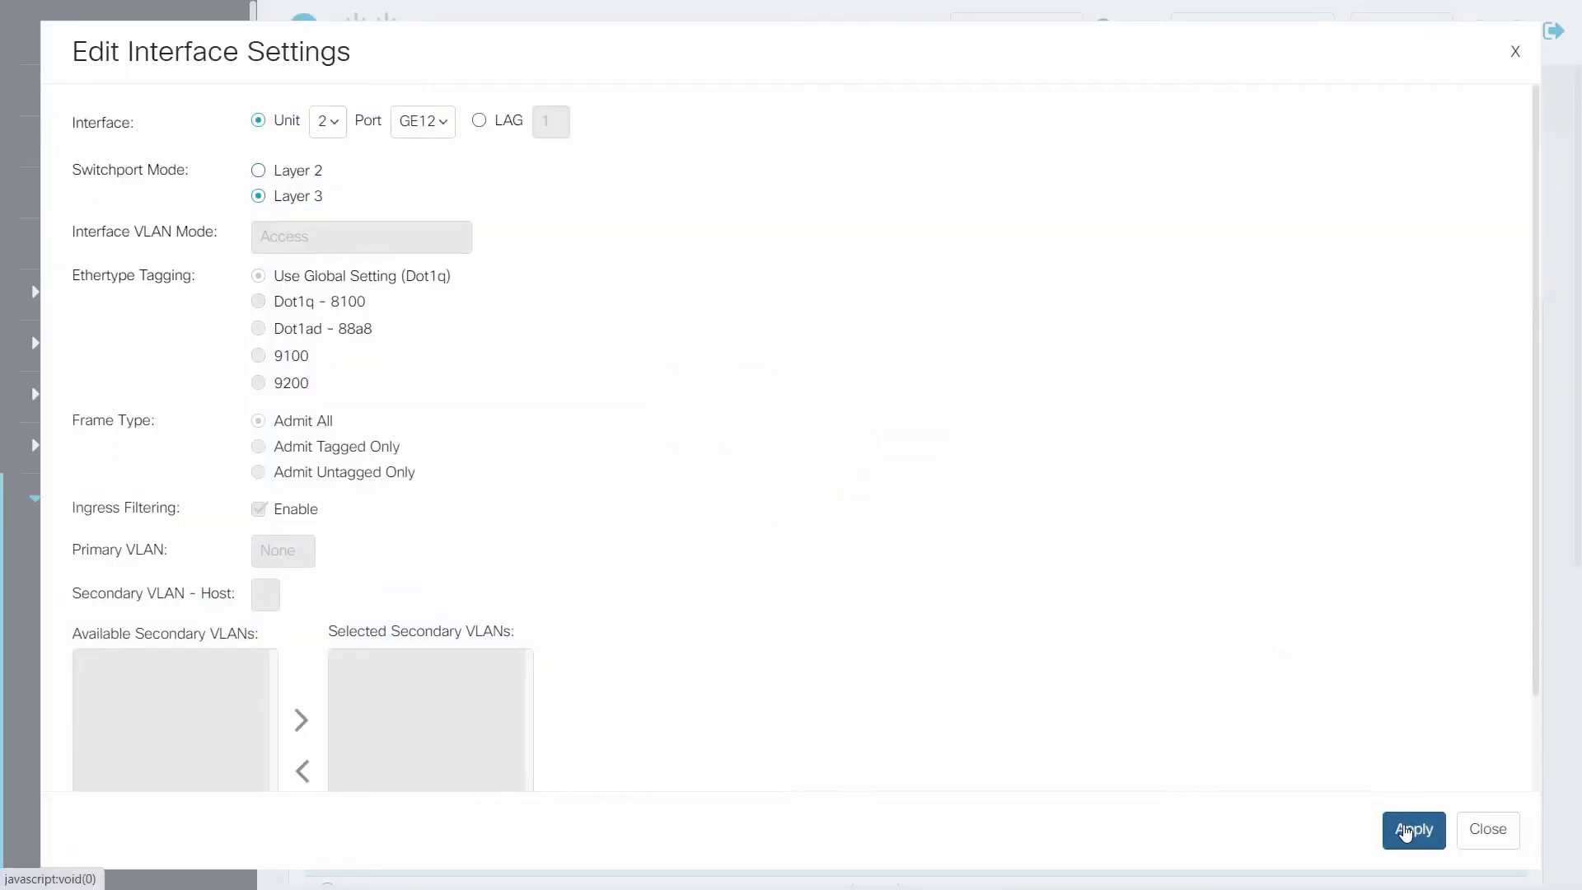
{"action": "left_click", "coordinate": [1483, 830]}
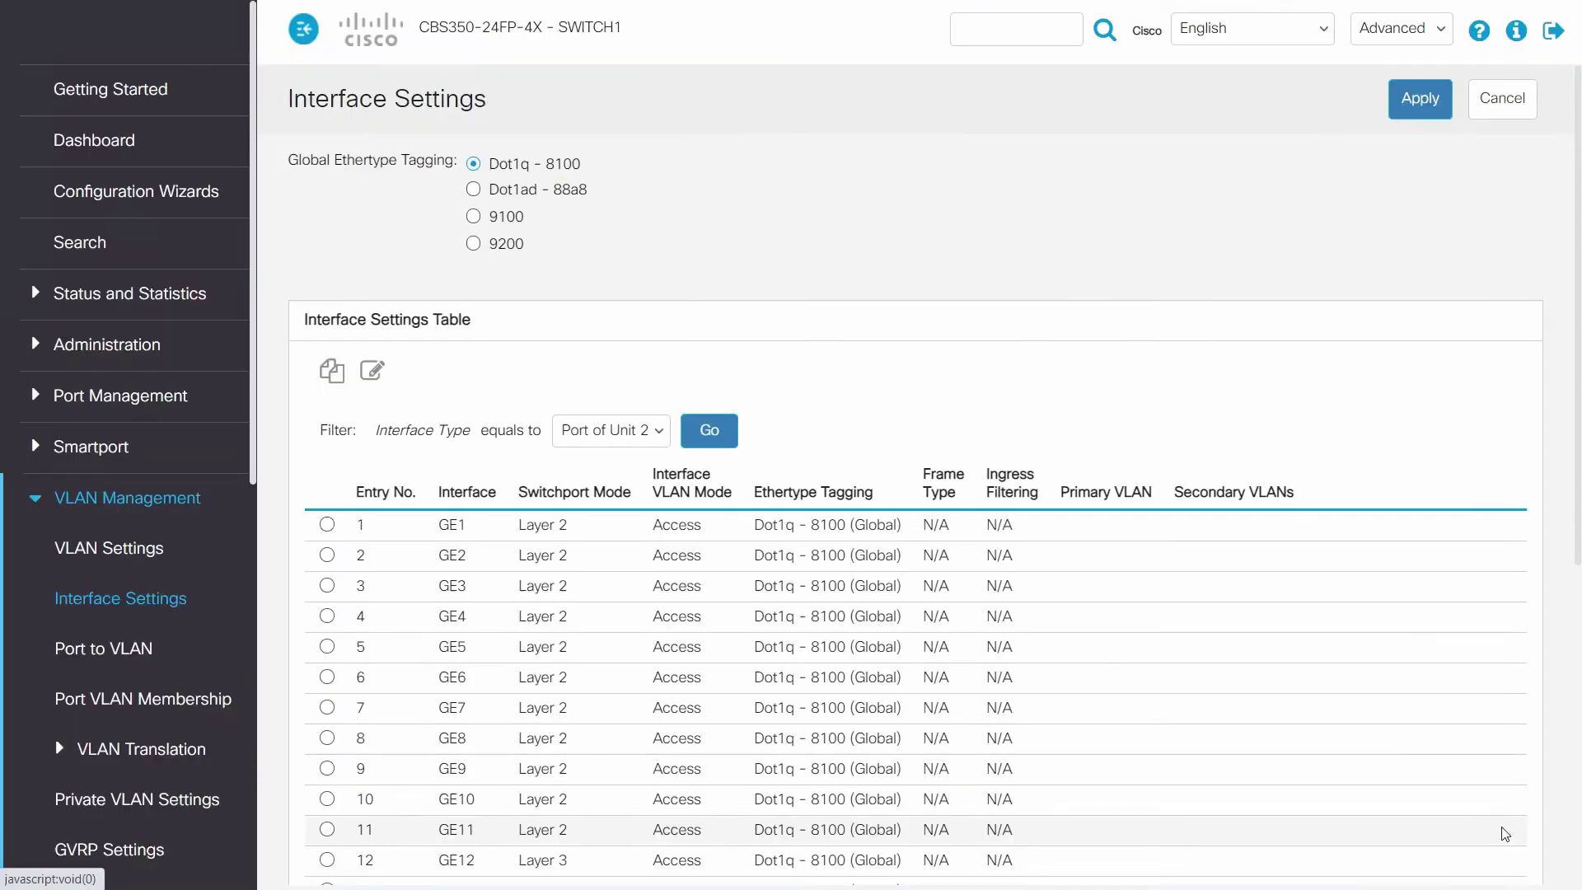
{"action": "scroll", "coordinate": [1285, 651], "scroll_direction": "down", "scroll_amount": 2}
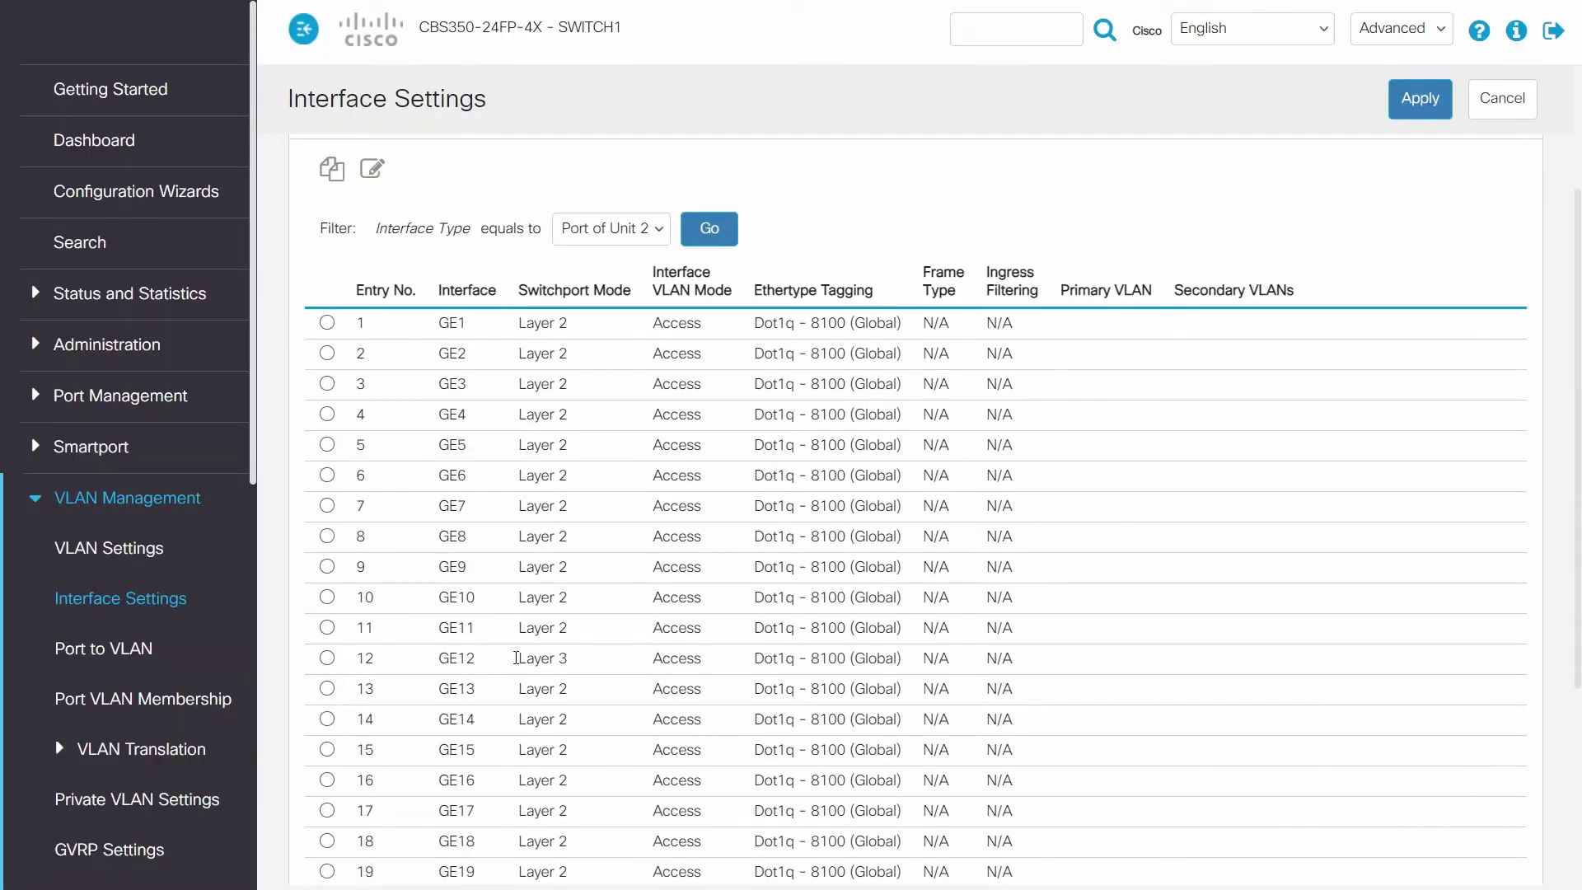
Open the IPv4 interface table and apply the GE2/12 settings with network mask 255.255.255.0
{"action": "scroll", "coordinate": [251, 619], "scroll_direction": "down", "scroll_amount": 7}
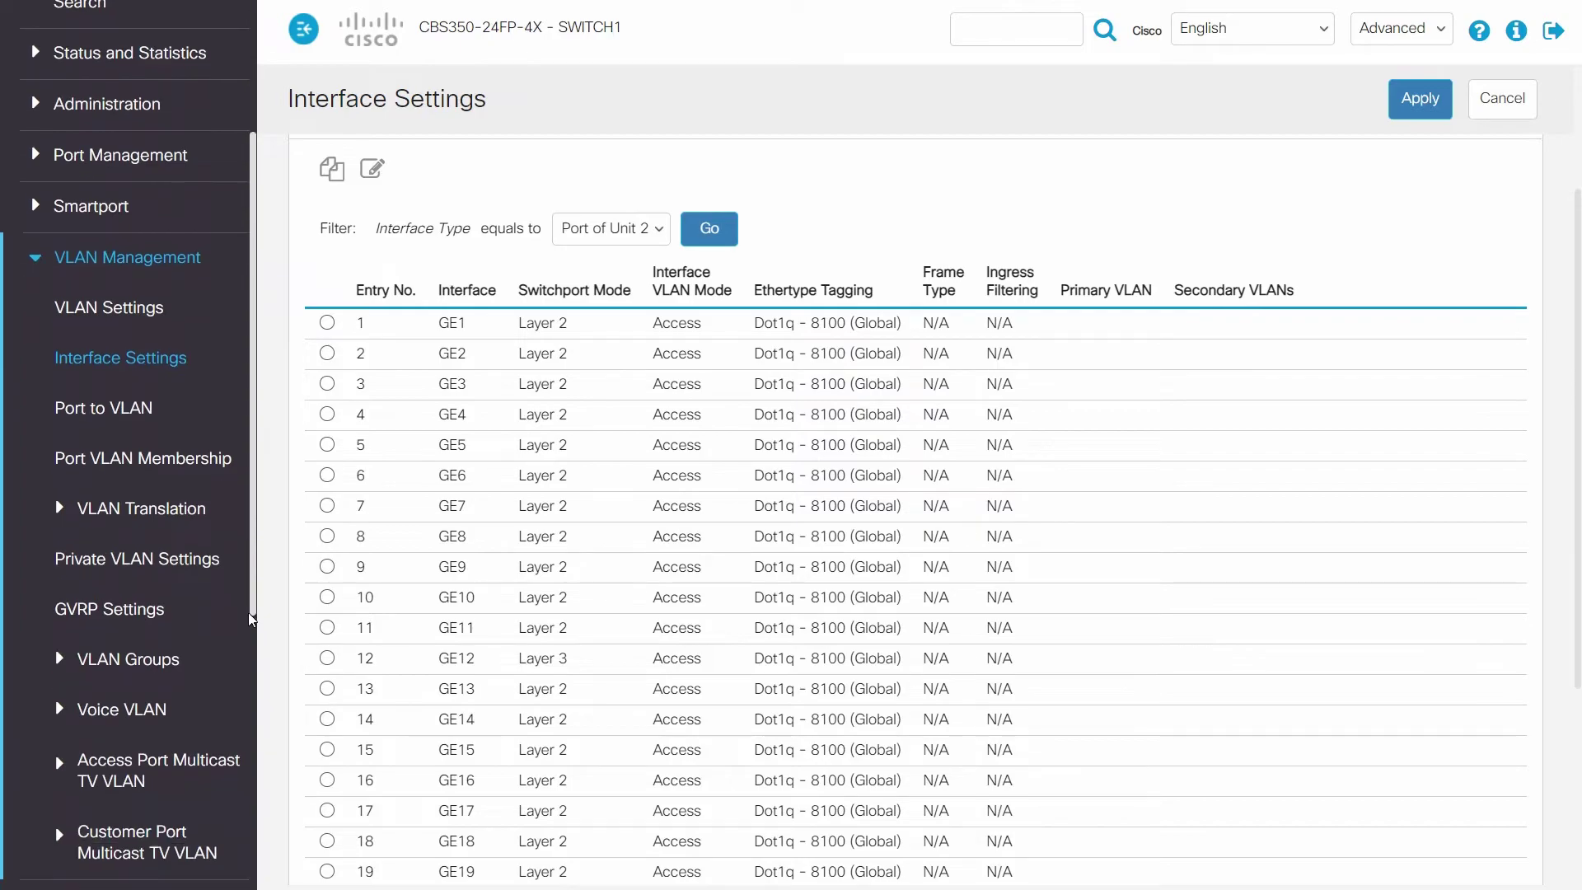
{"action": "left_click", "coordinate": [164, 659]}
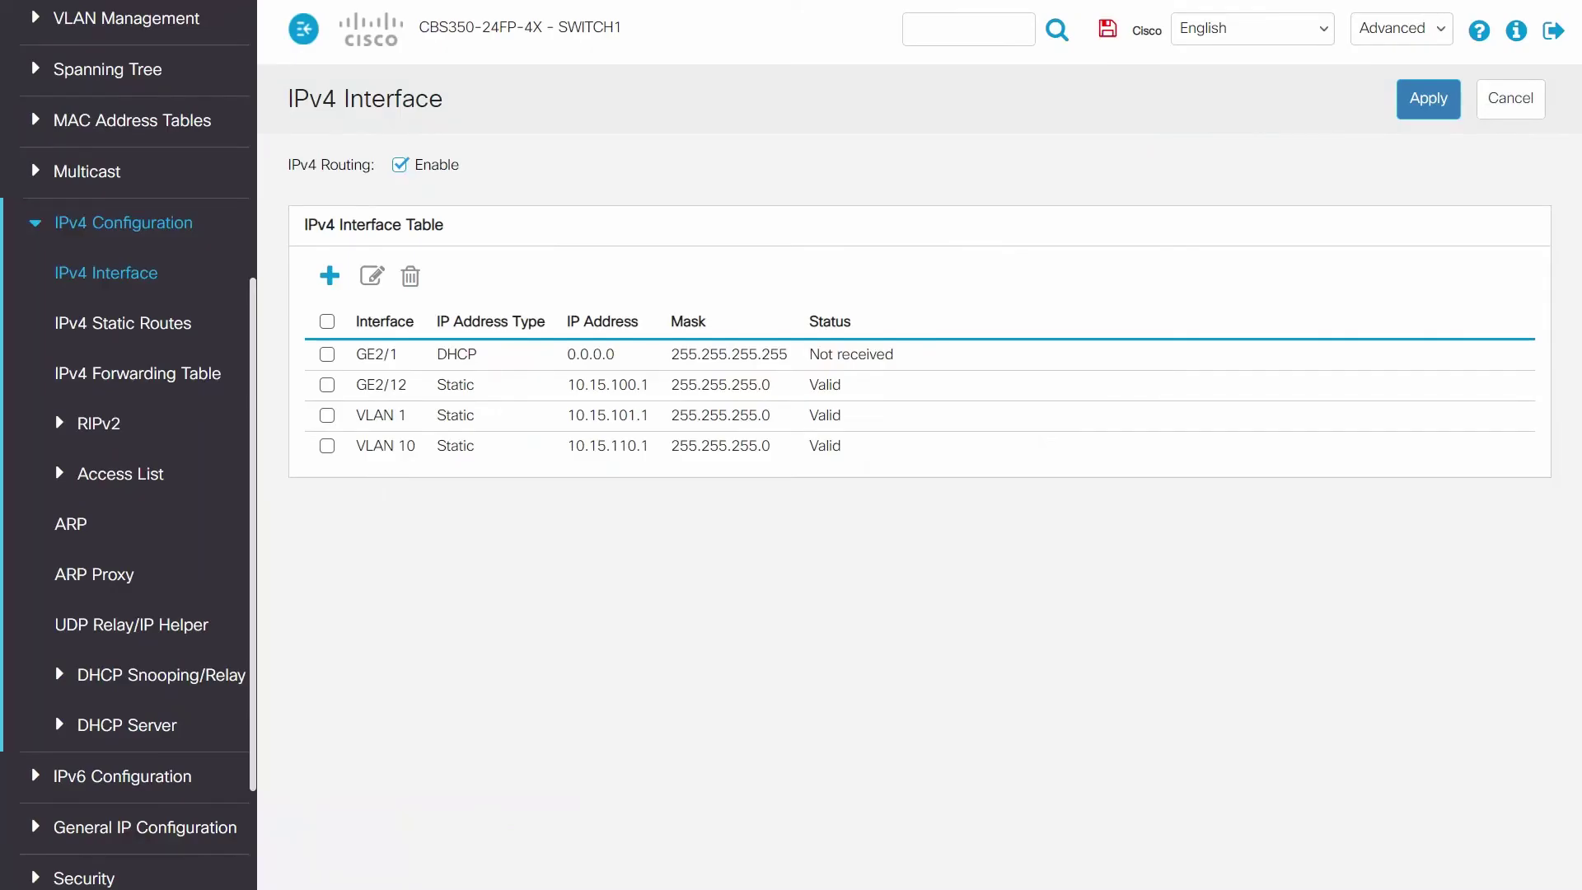
{"action": "left_click", "coordinate": [327, 385]}
{"action": "left_click", "coordinate": [374, 276]}
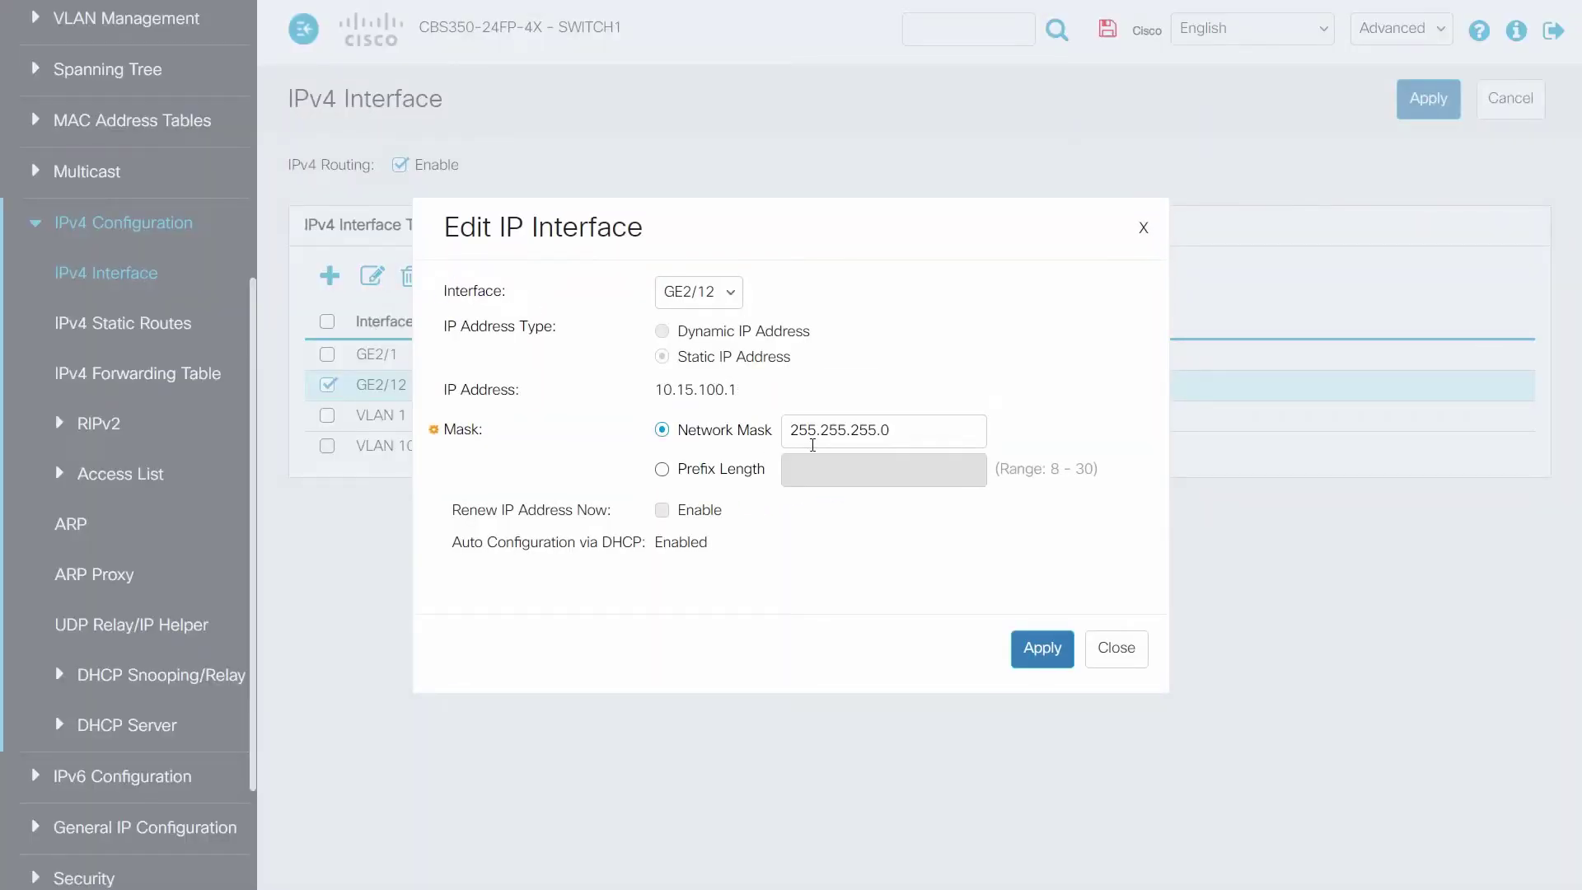
{"action": "left_click", "coordinate": [1044, 650]}
{"action": "left_click", "coordinate": [1104, 656]}
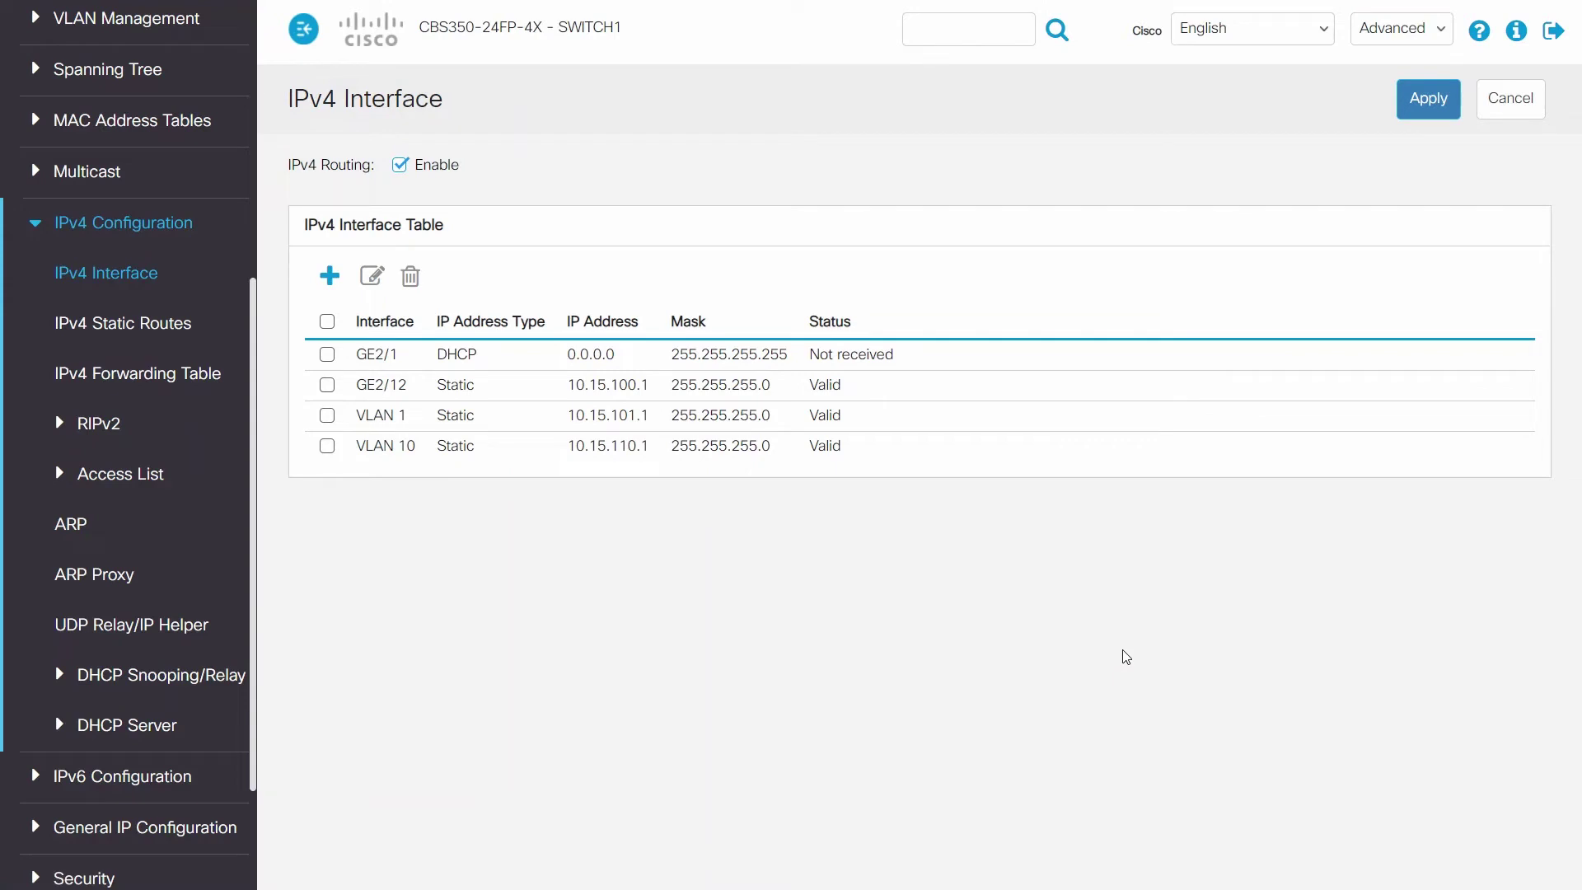
Add a remote IPv4 static route to 10.15.120.0, mask 255.255.255.0, with next hop 10.15.100.2
{"action": "left_click", "coordinate": [95, 334]}
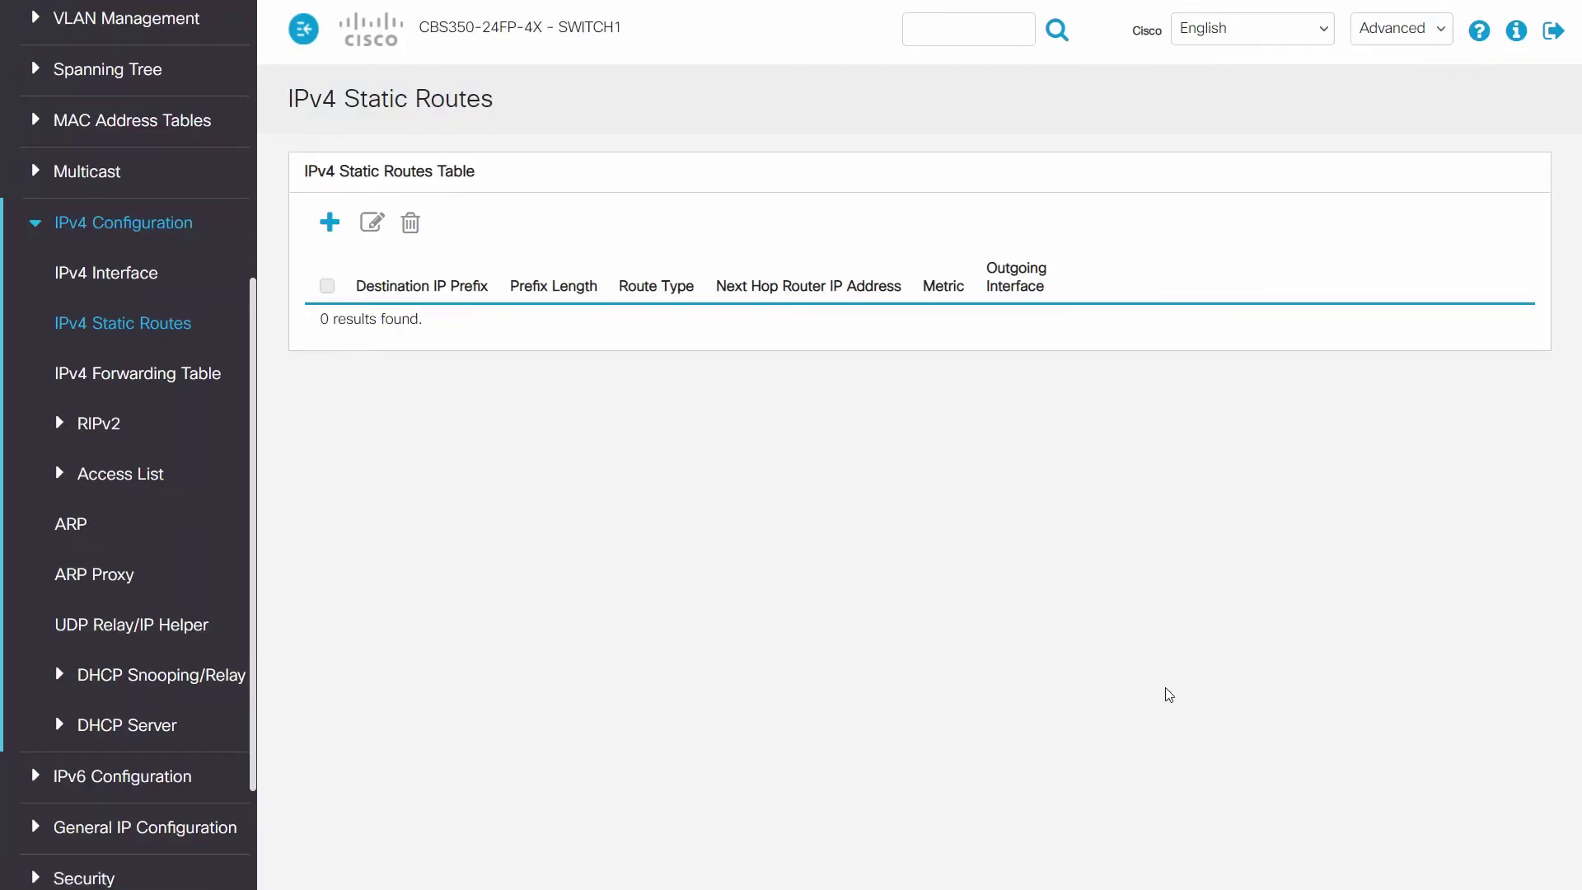
{"action": "left_click", "coordinate": [329, 222]}
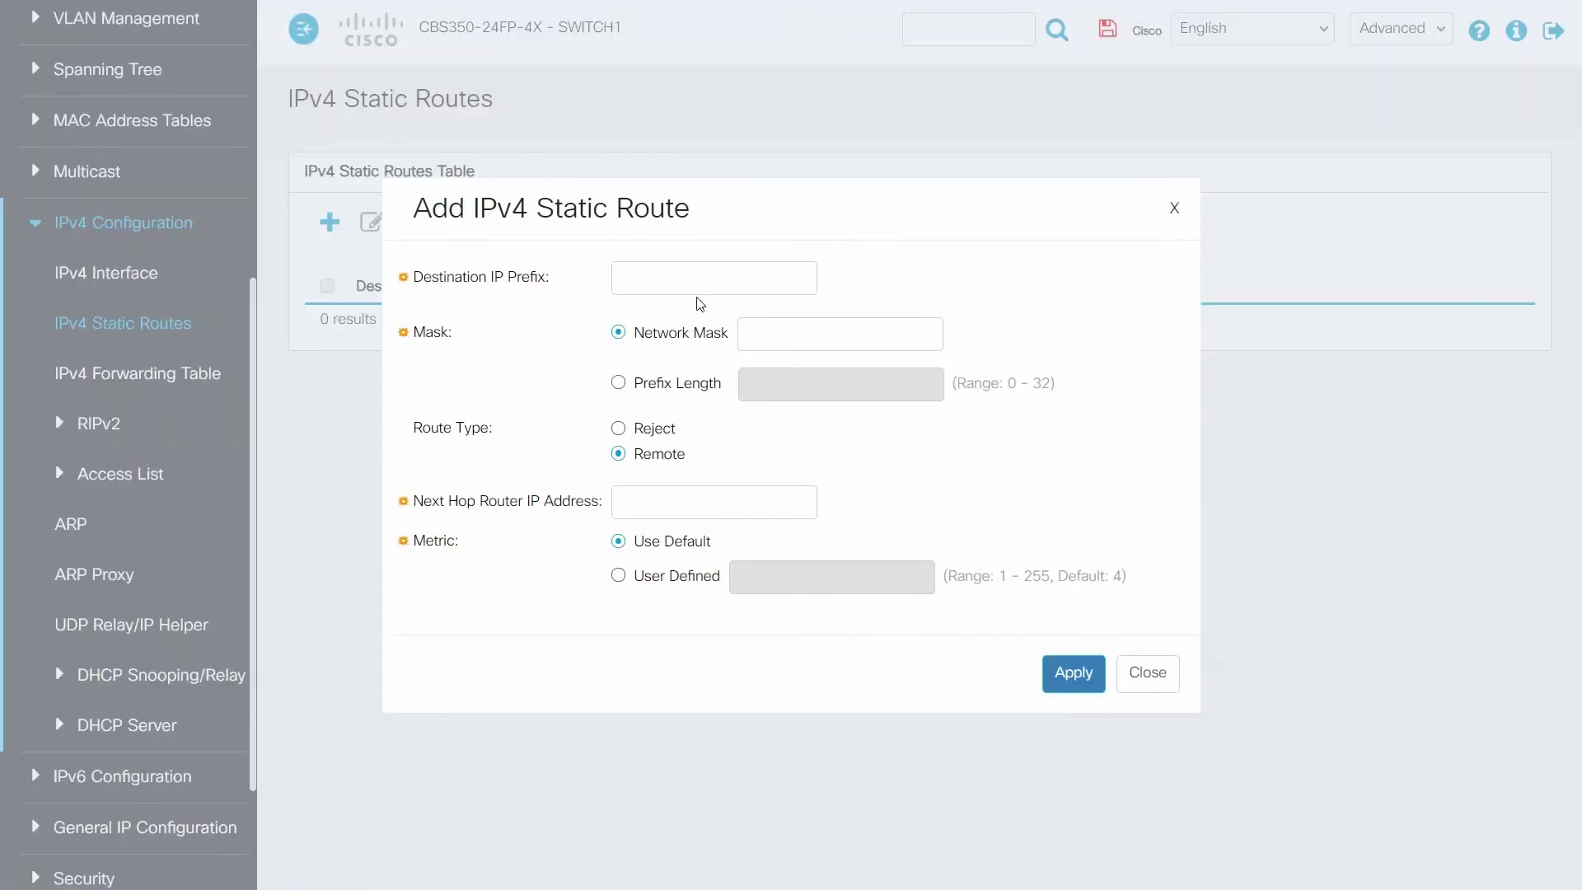
{"action": "left_click", "coordinate": [681, 279]}
{"action": "type", "text": "10.15.120.0"}
{"action": "left_click", "coordinate": [895, 344]}
{"action": "type", "text": "255.255.255.0"}
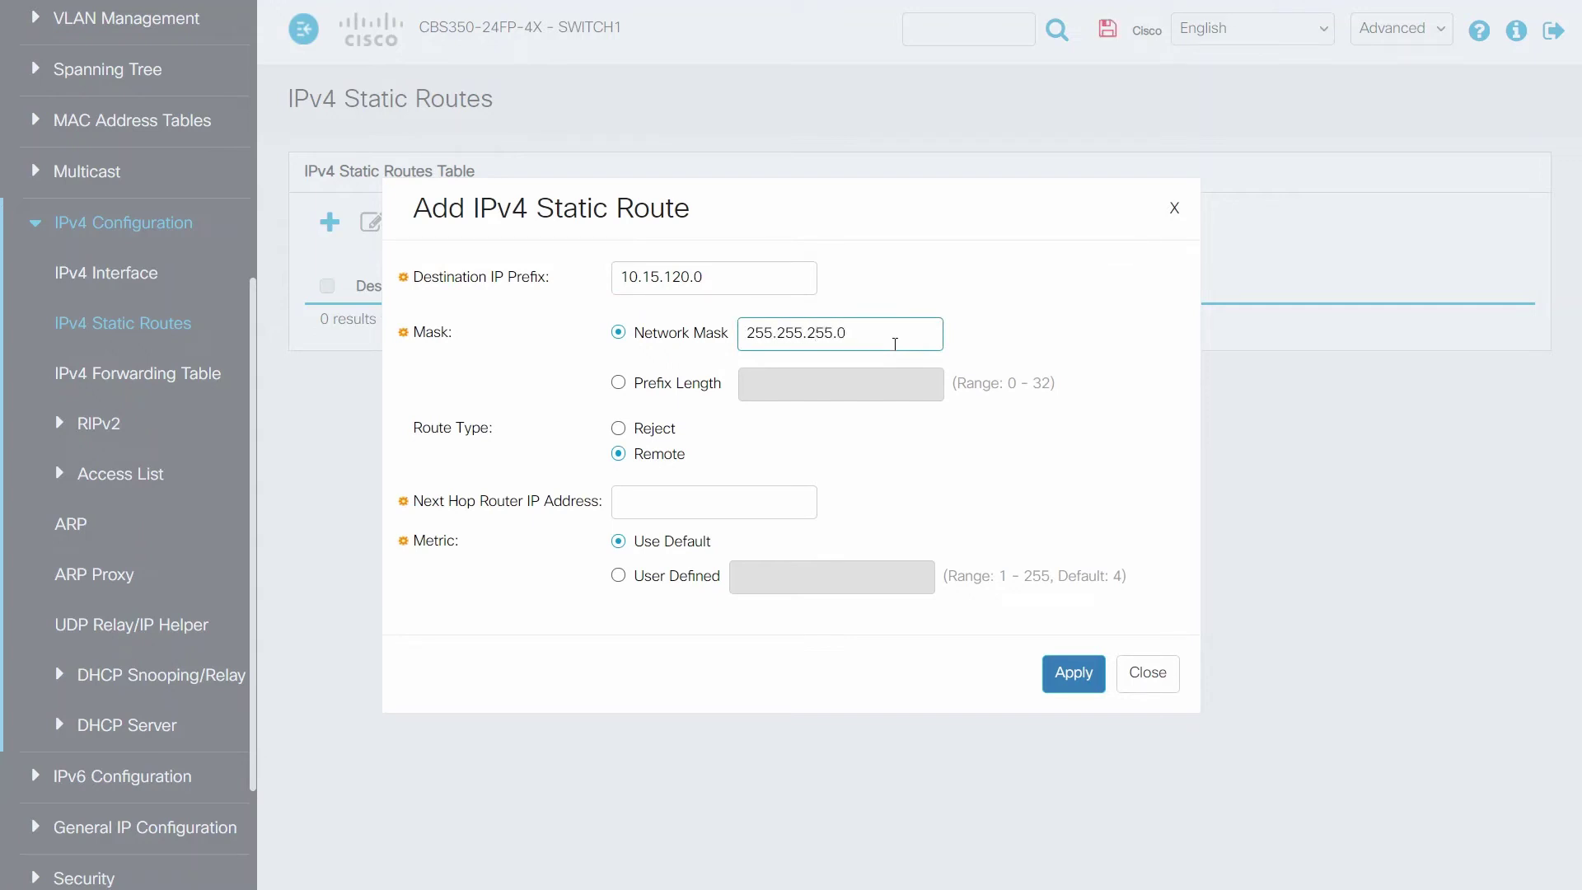
{"action": "left_click", "coordinate": [656, 492]}
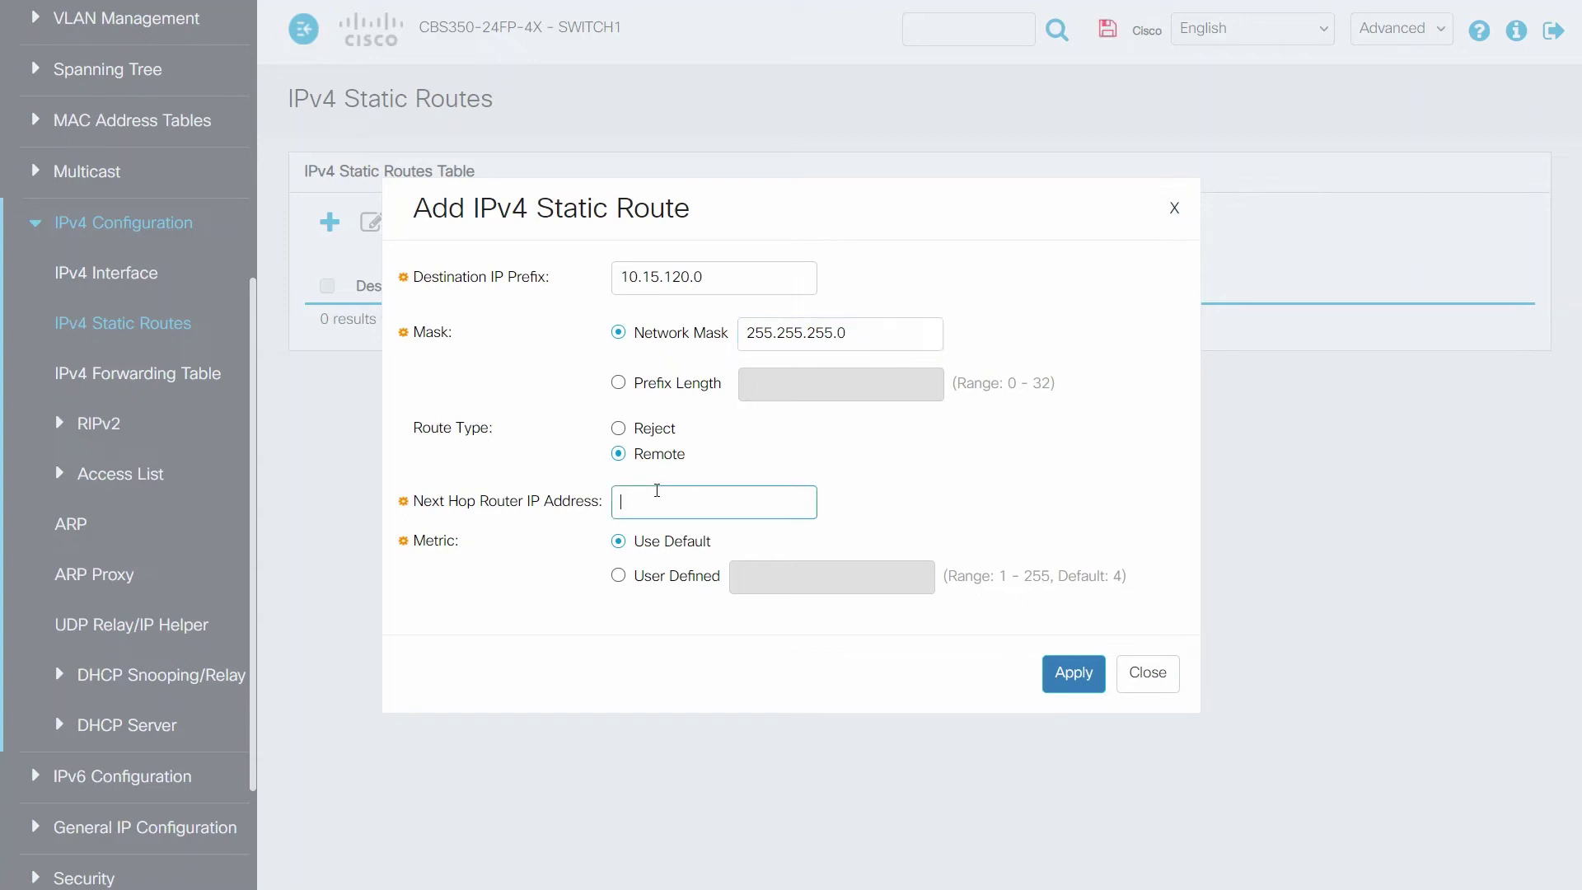
{"action": "type", "text": "10.15.100.2"}
{"action": "left_click", "coordinate": [1079, 673]}
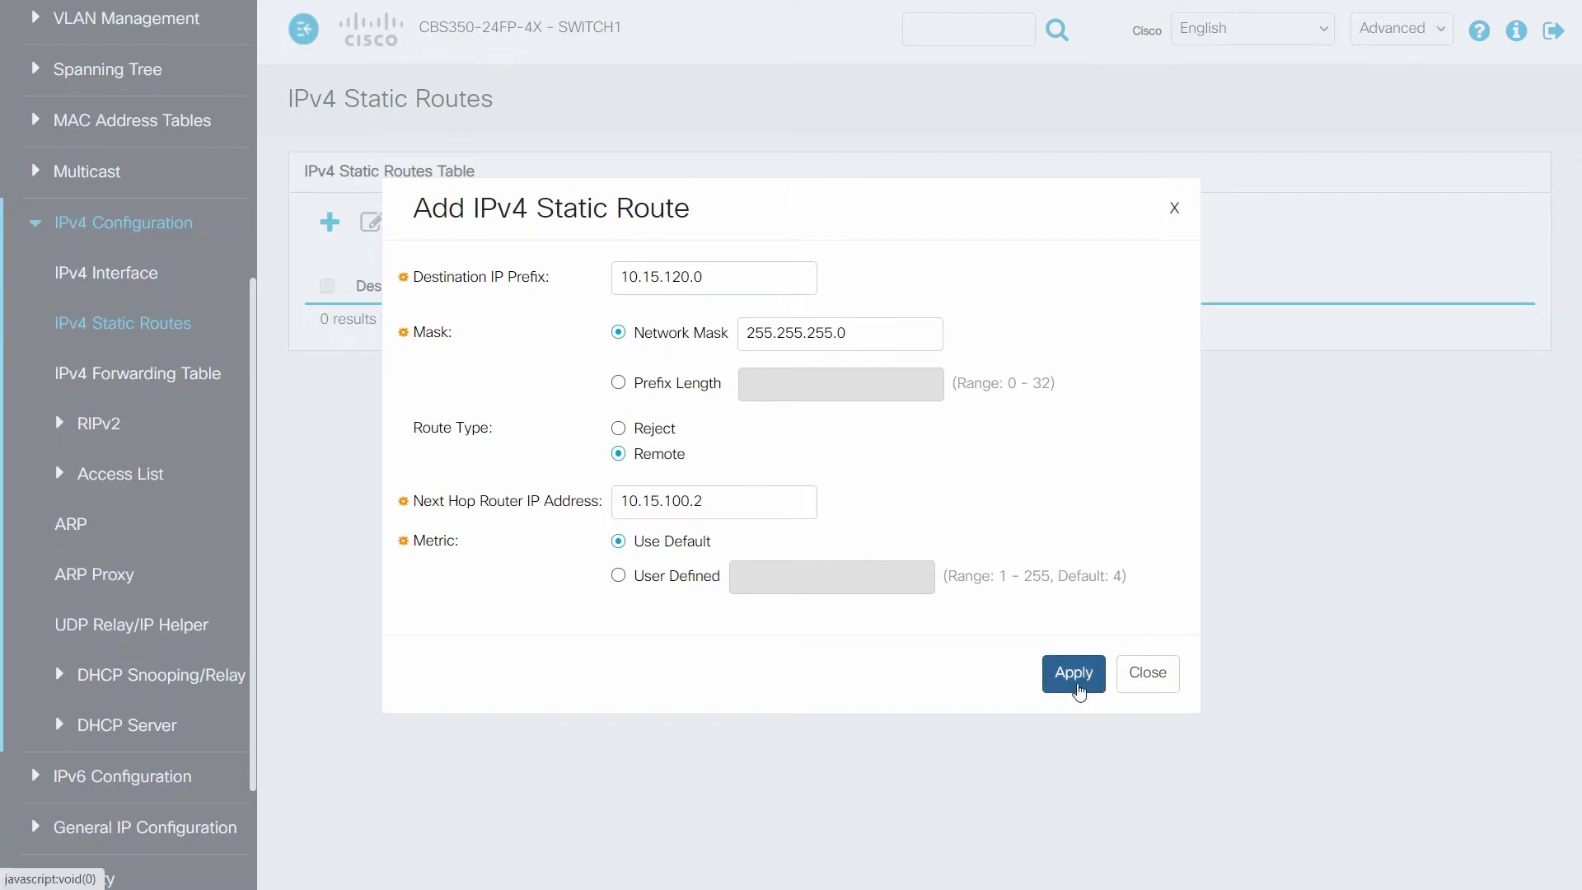
Add a remote IPv4 static route to 10.15.130.0, mask 255.255.255.0, with next hop 10.15.100.2
{"action": "left_click", "coordinate": [330, 224]}
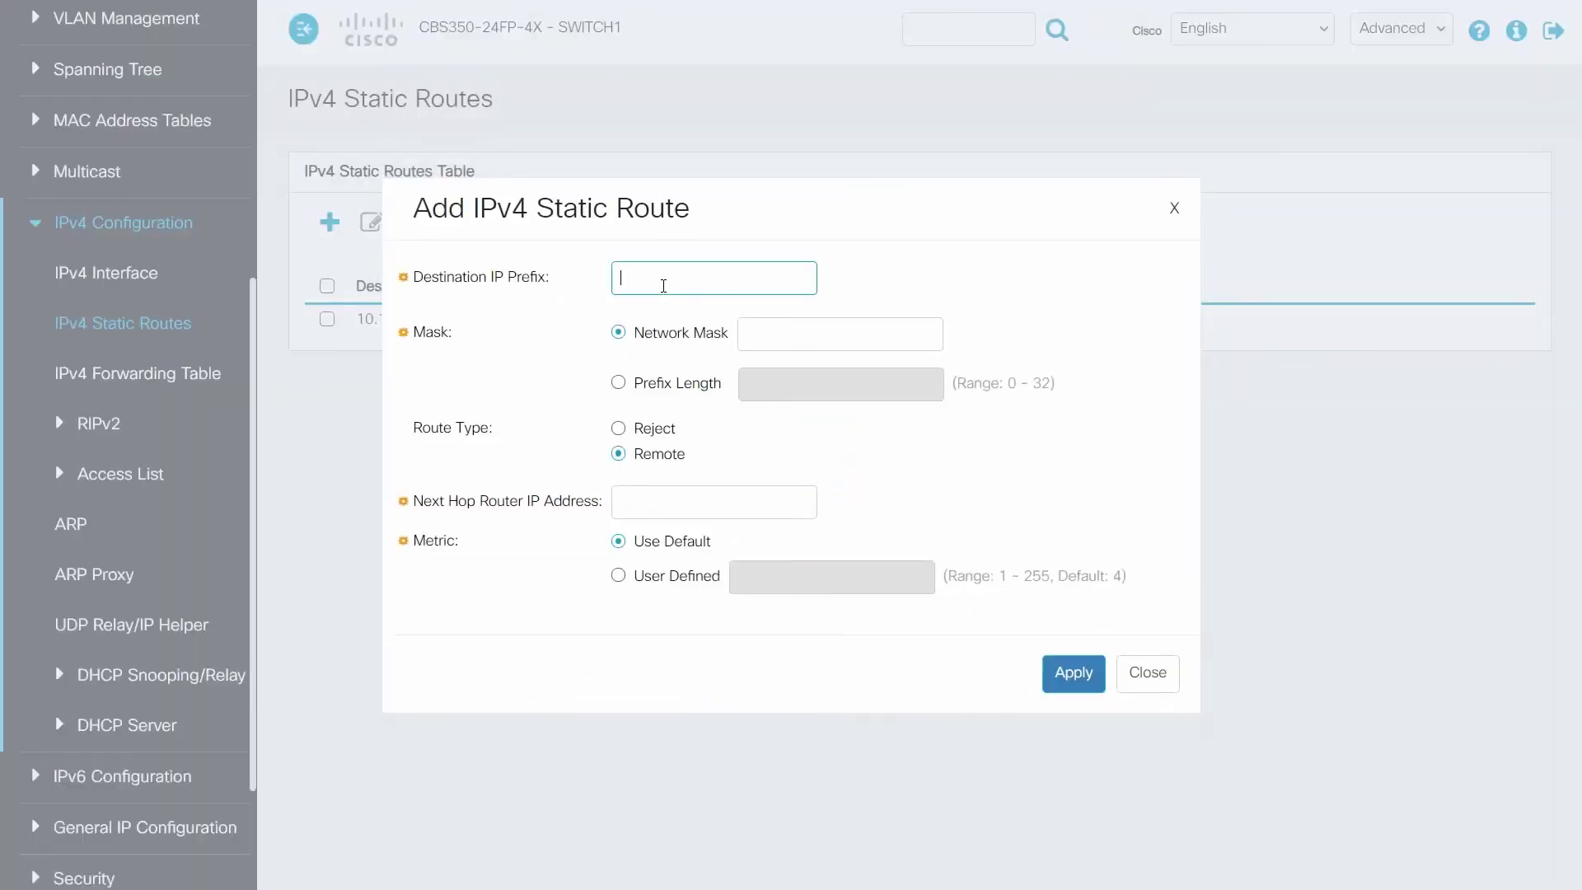
{"action": "type", "text": "10.15.130.0"}
{"action": "left_click", "coordinate": [828, 327]}
{"action": "type", "text": "255.255.255.0"}
{"action": "left_click", "coordinate": [714, 502]}
{"action": "type", "text": "10.15.100.2"}
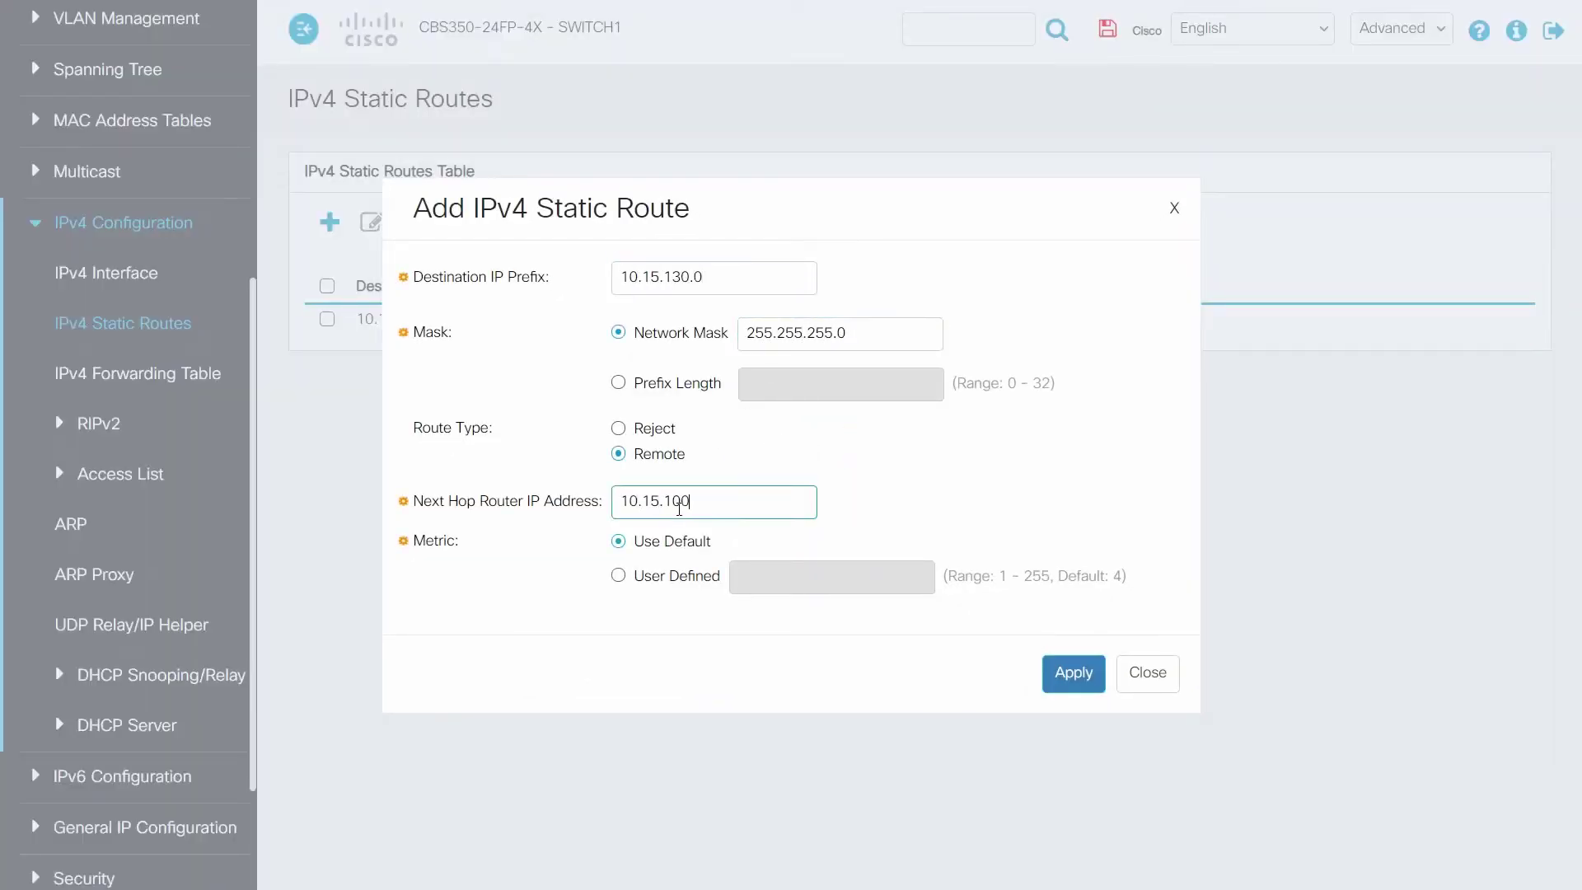
{"action": "left_click", "coordinate": [1067, 674]}
{"action": "left_click", "coordinate": [1145, 674]}
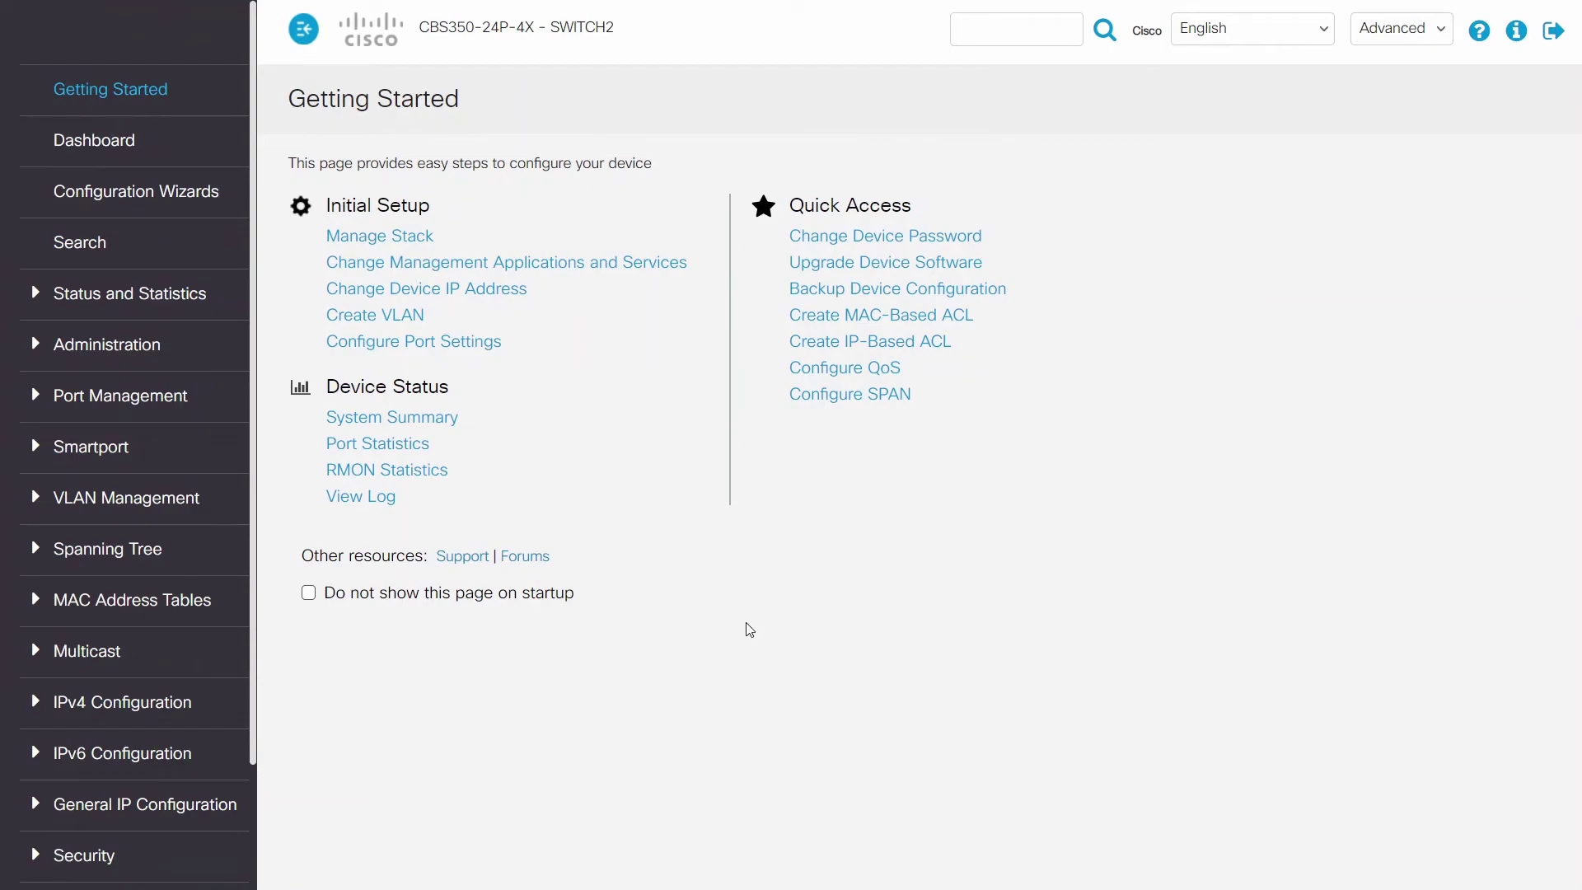
On SWITCH2, change the switchport mode of port GE12 on unit 1 to Layer 3 and apply it
{"action": "left_click", "coordinate": [117, 494]}
{"action": "left_click", "coordinate": [123, 599]}
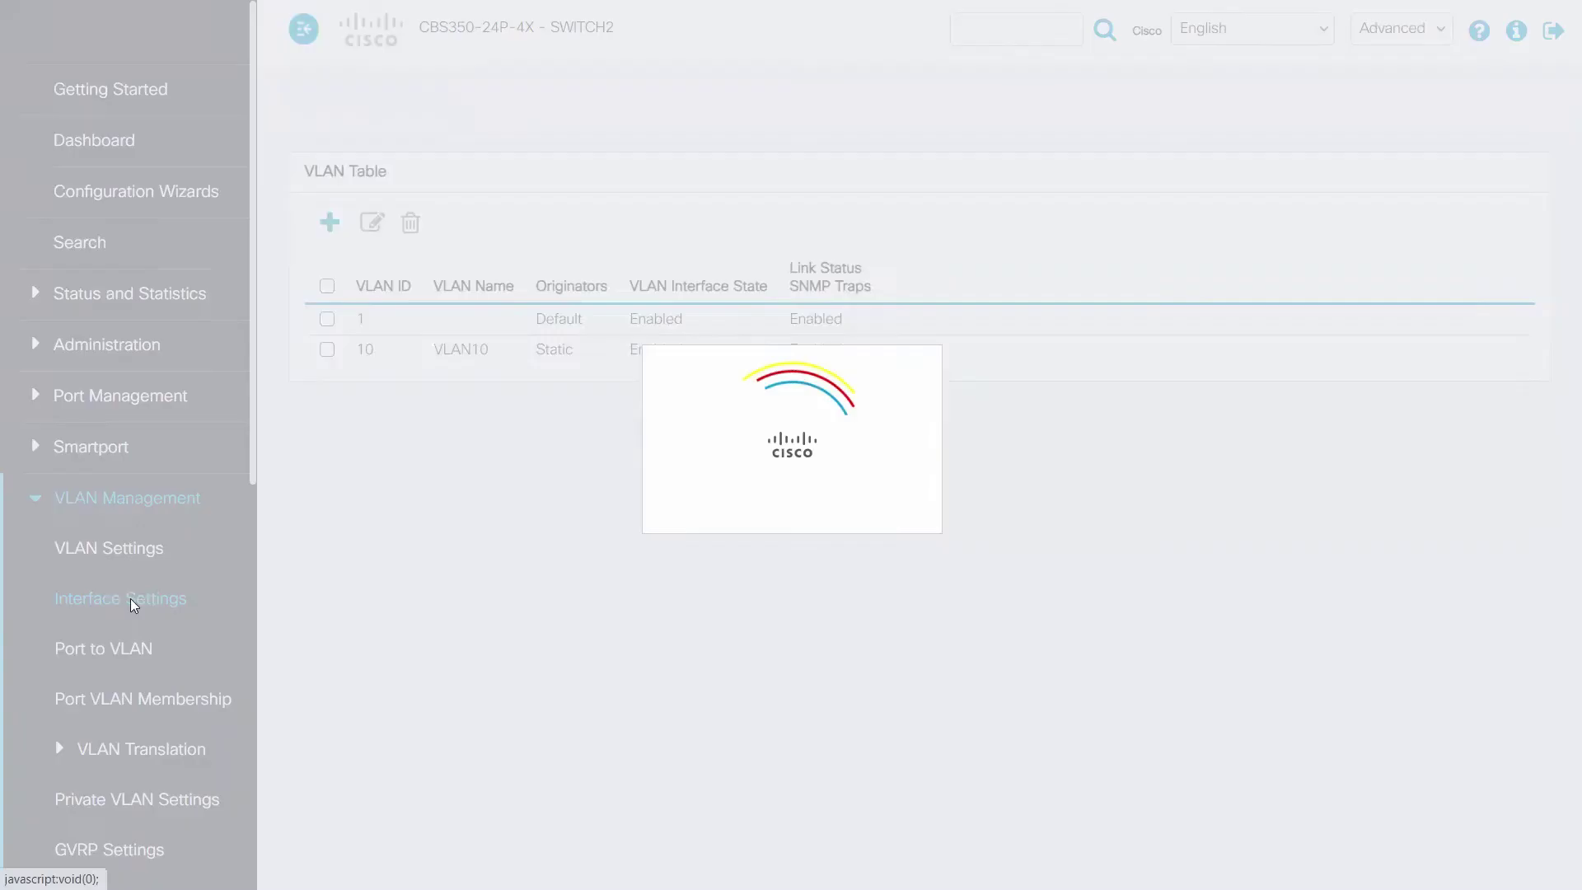
{"action": "scroll", "coordinate": [404, 624], "scroll_direction": "down", "scroll_amount": 4}
{"action": "left_click", "coordinate": [327, 551]}
{"action": "scroll", "coordinate": [329, 551], "scroll_direction": "up", "scroll_amount": 4}
{"action": "left_click", "coordinate": [372, 370]}
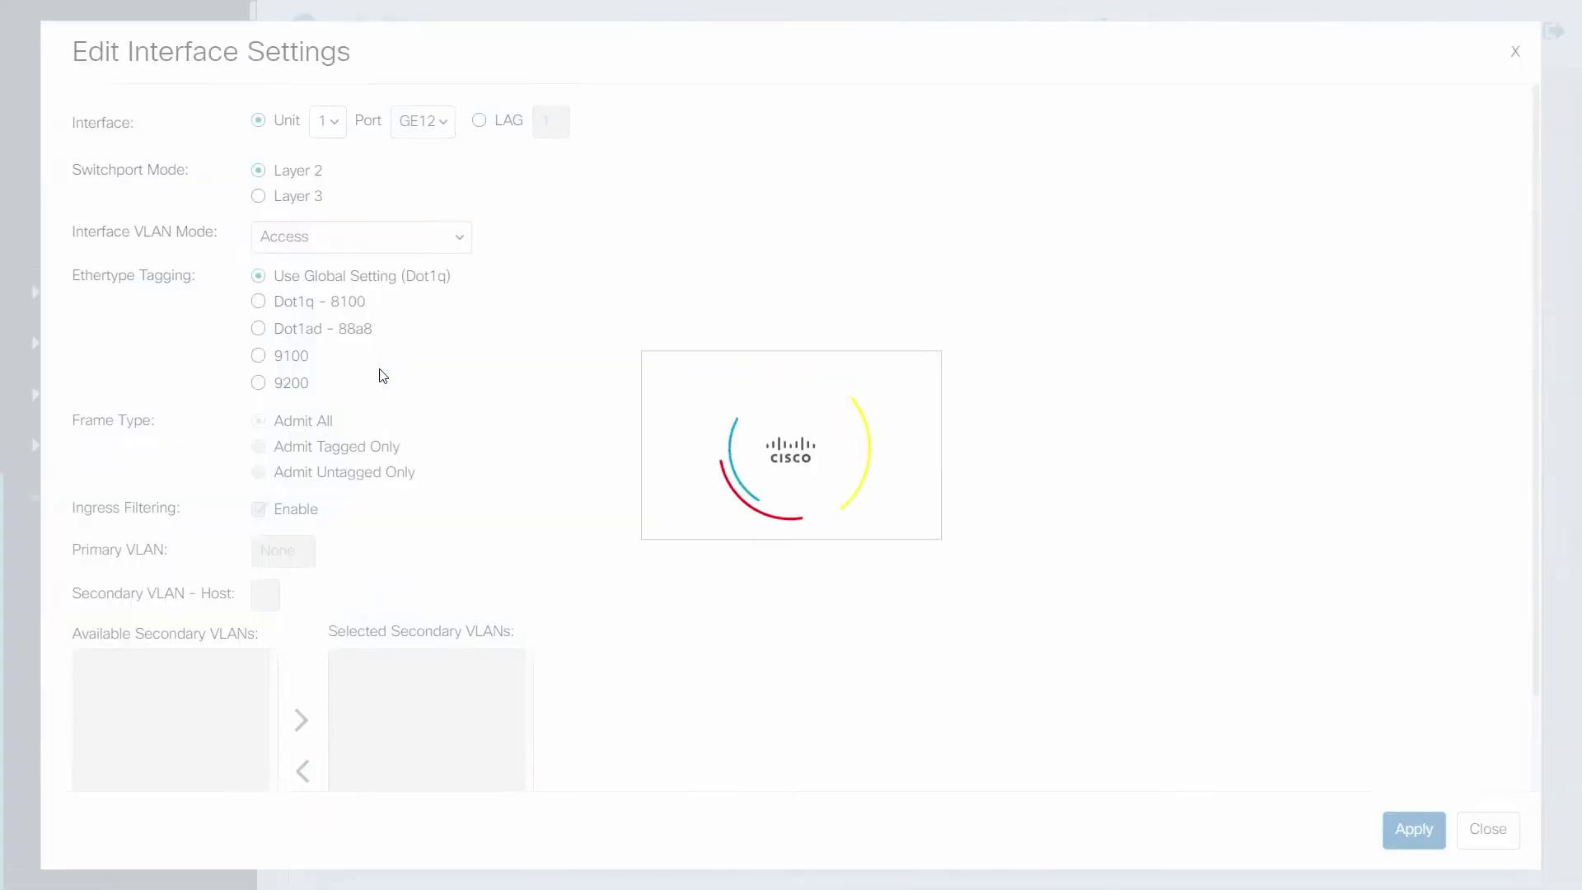
{"action": "left_click", "coordinate": [1414, 830]}
{"action": "left_click", "coordinate": [1488, 829]}
{"action": "scroll", "coordinate": [925, 759], "scroll_direction": "down", "scroll_amount": 3}
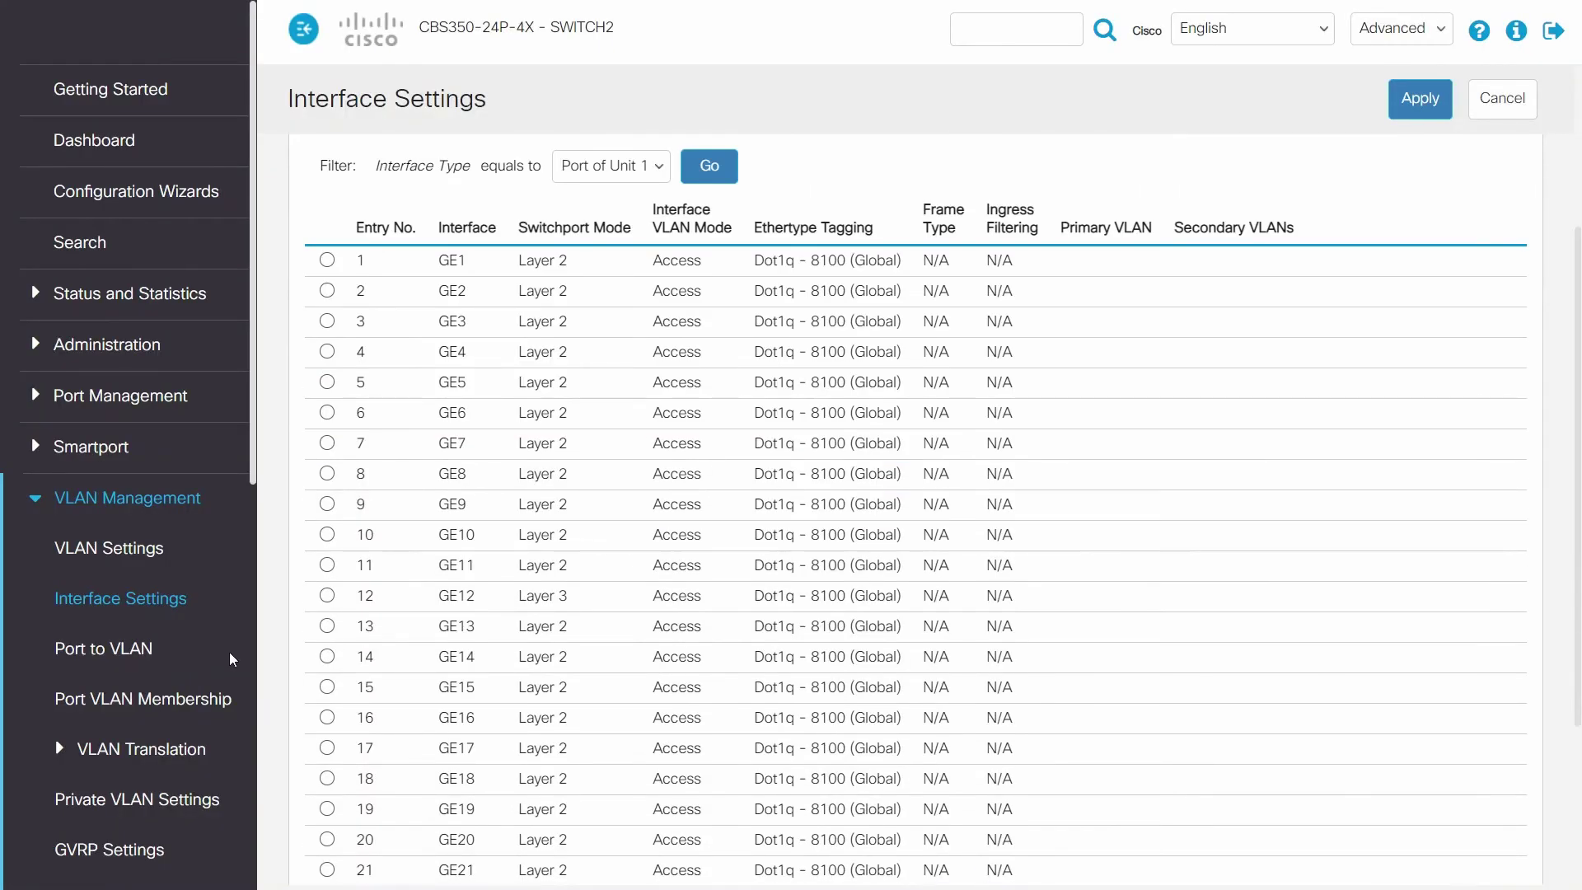
Add a remote IPv4 static route on SWITCH2 to 10.15.101.0, mask 255.255.255.0, with next hop 10.15.100.1
{"action": "scroll", "coordinate": [232, 659], "scroll_direction": "down", "scroll_amount": 3}
{"action": "scroll", "coordinate": [232, 659], "scroll_direction": "down", "scroll_amount": 5}
{"action": "left_click", "coordinate": [124, 635]}
{"action": "left_click", "coordinate": [123, 291]}
{"action": "left_click", "coordinate": [329, 222]}
{"action": "left_click", "coordinate": [642, 279]}
{"action": "type", "text": "10.15"}
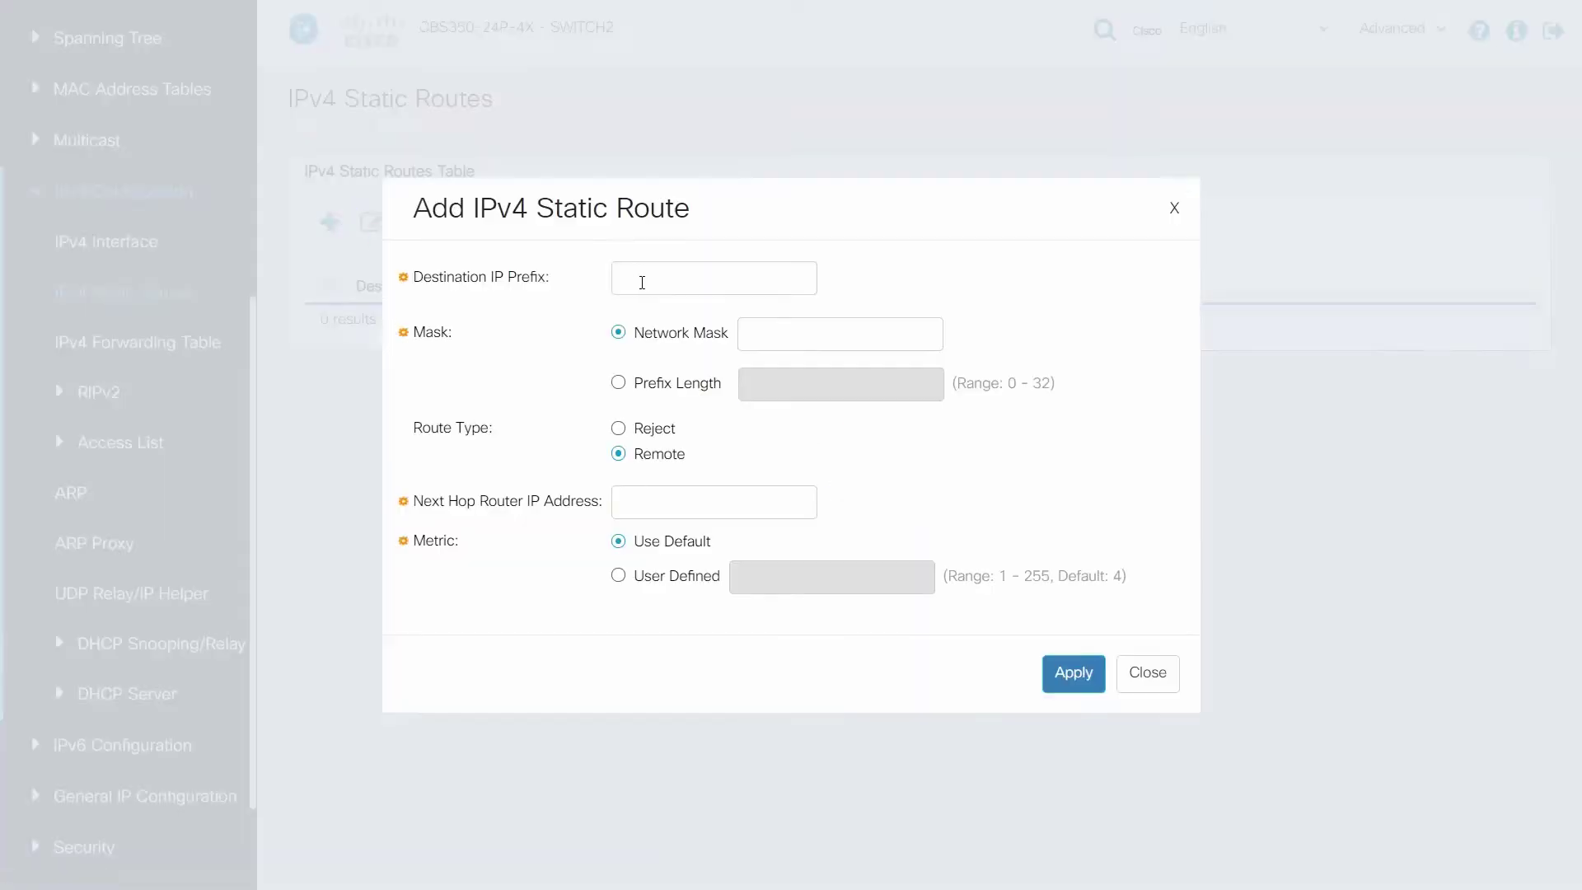
{"action": "type", "text": ".101.0"}
{"action": "left_click", "coordinate": [752, 330]}
{"action": "type", "text": "255.255.255.0"}
{"action": "left_click", "coordinate": [756, 500]}
{"action": "type", "text": "10.15.100.1"}
{"action": "left_click", "coordinate": [1074, 672]}
{"action": "left_click", "coordinate": [1148, 672]}
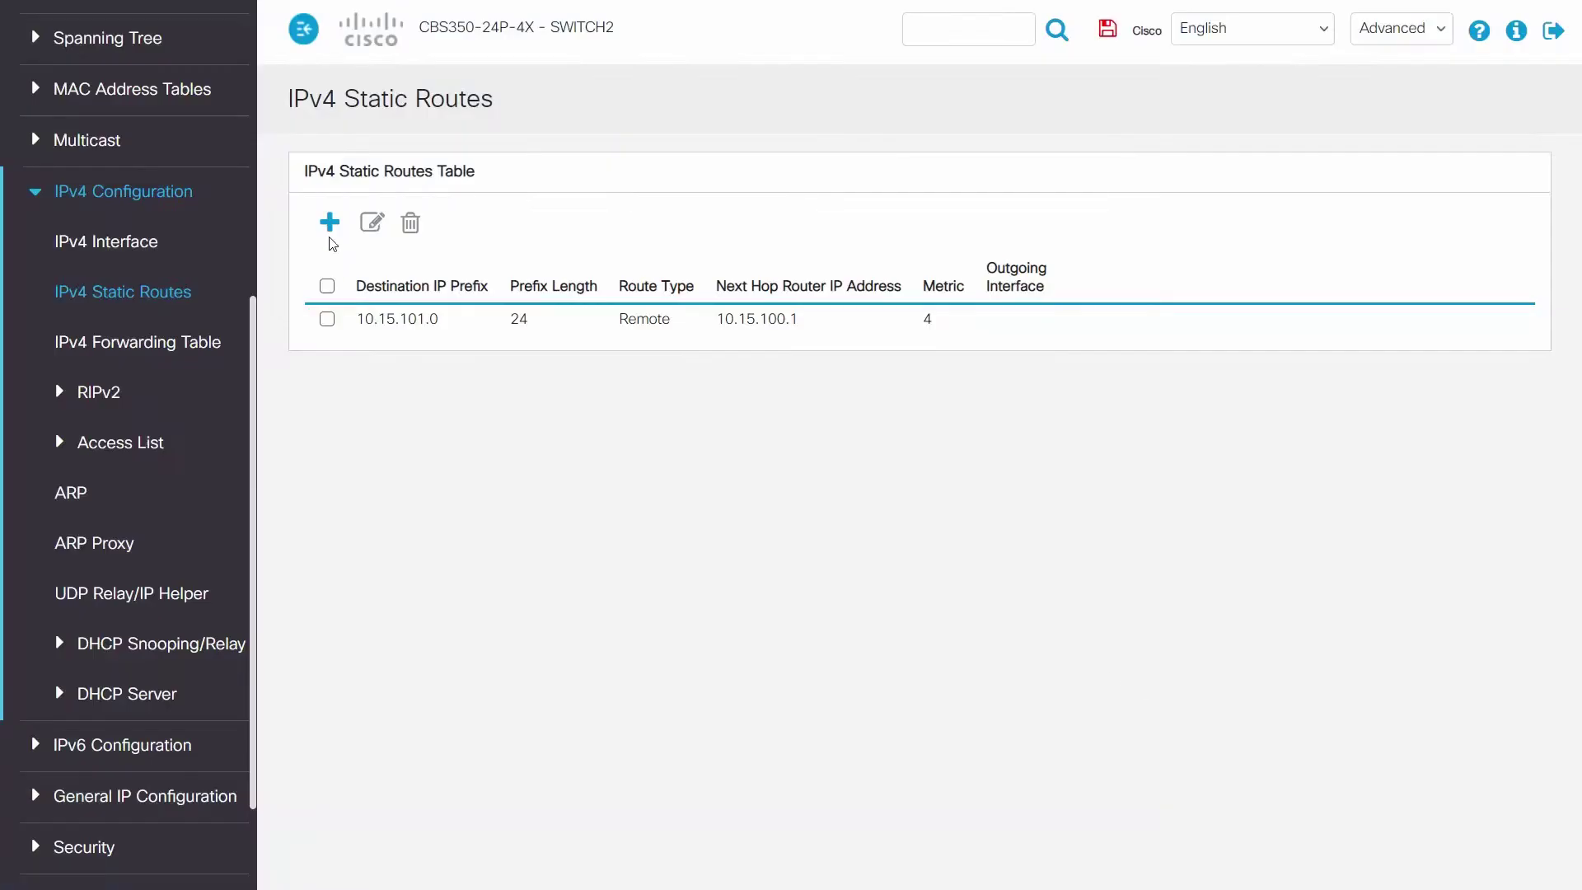
Add a remote IPv4 static route on SWITCH2 to 10.15.110.0, mask 255.255.255.0, with next hop 10.15.100.1
{"action": "left_click", "coordinate": [329, 222]}
{"action": "left_click", "coordinate": [711, 292]}
{"action": "type", "text": "10.15.10"}
{"action": "type", "text": "0.0"}
{"action": "left_click", "coordinate": [824, 333]}
{"action": "type", "text": "255.255.255.0"}
{"action": "left_click", "coordinate": [710, 501]}
{"action": "type", "text": "10.15.100.1"}
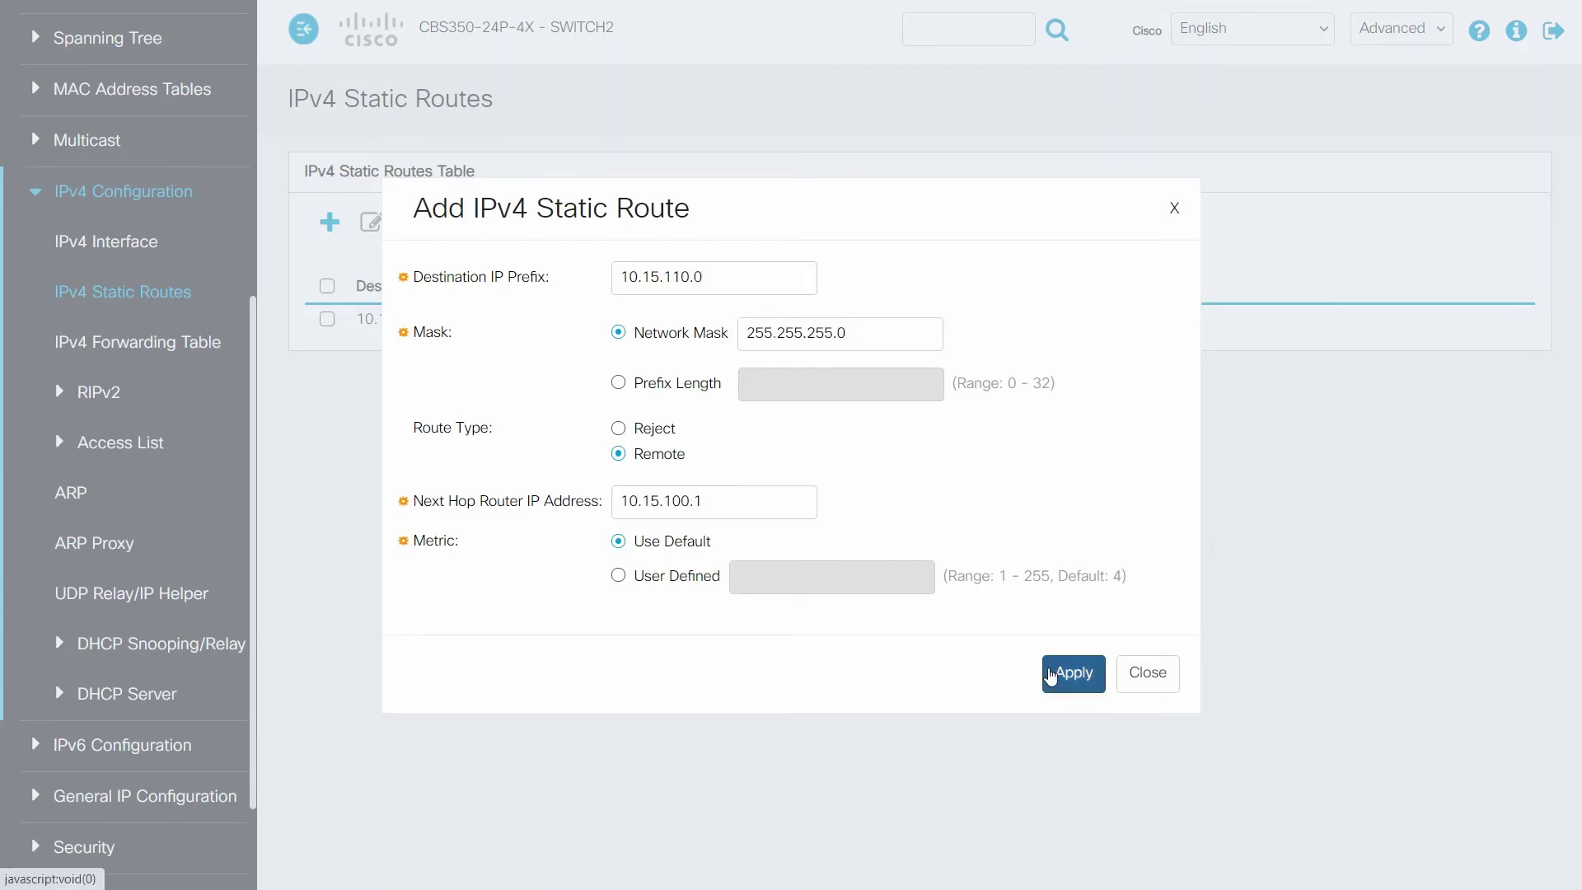
{"action": "left_click", "coordinate": [1051, 676]}
Enable DHCP relay and DHCP snooping in SWITCH2's DHCP Snooping/Relay properties and apply them
{"action": "left_click", "coordinate": [66, 646]}
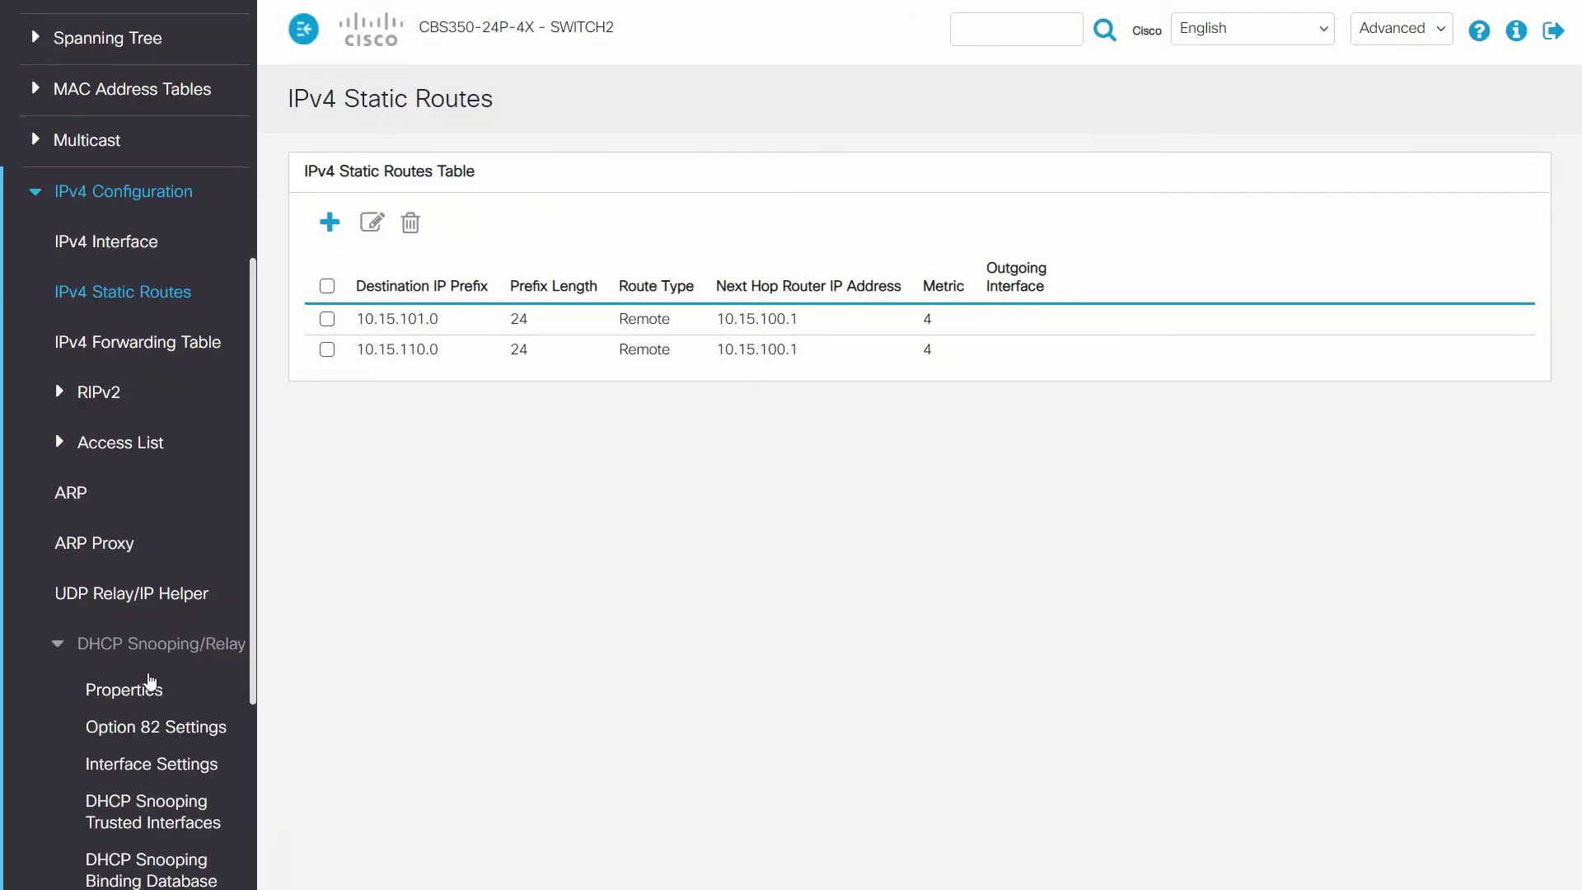
{"action": "left_click", "coordinate": [124, 689]}
{"action": "left_click", "coordinate": [468, 256]}
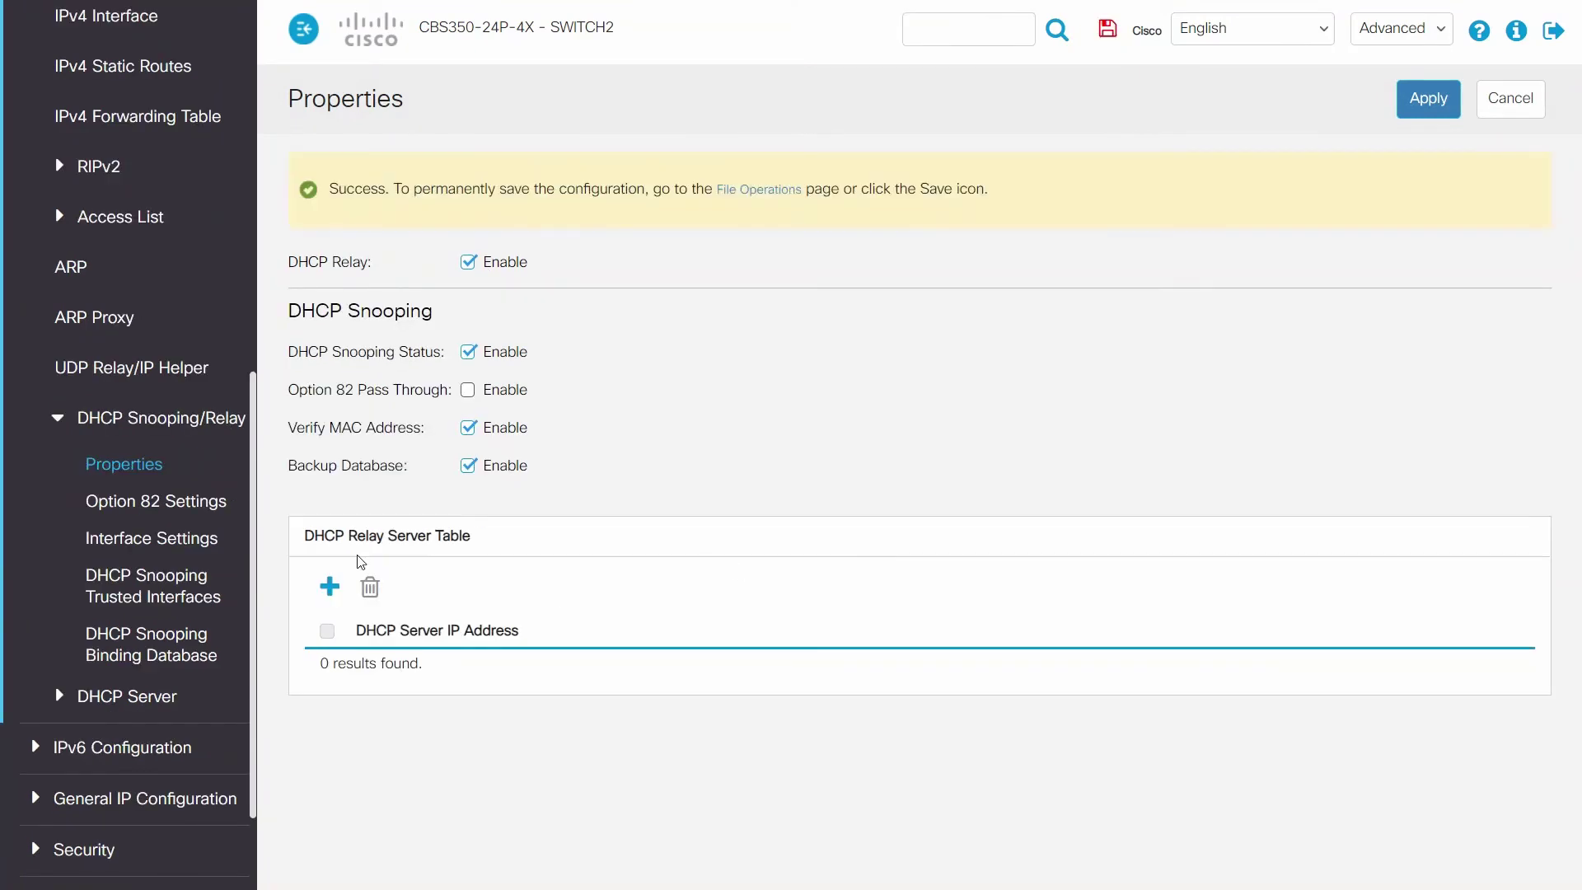
Add 10.15.130.0 as a DHCP server address in the DHCP relay server table
{"action": "left_click", "coordinate": [328, 586]}
{"action": "left_click", "coordinate": [741, 324]}
{"action": "type", "text": "10.15.101.10"}
{"action": "left_click", "coordinate": [1028, 653]}
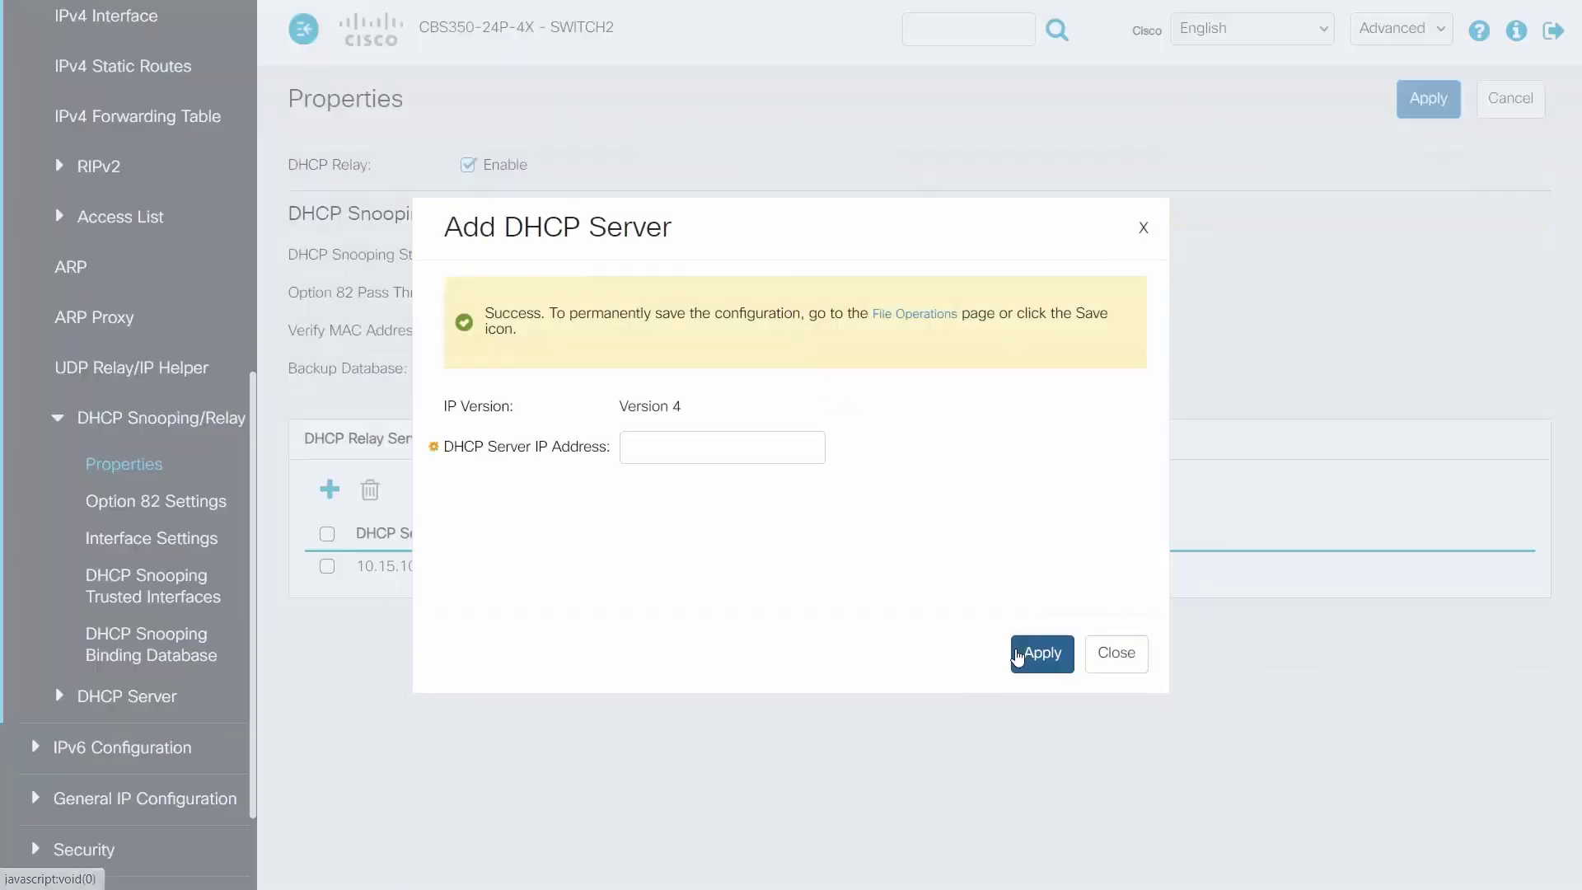
{"action": "left_click", "coordinate": [1116, 655]}
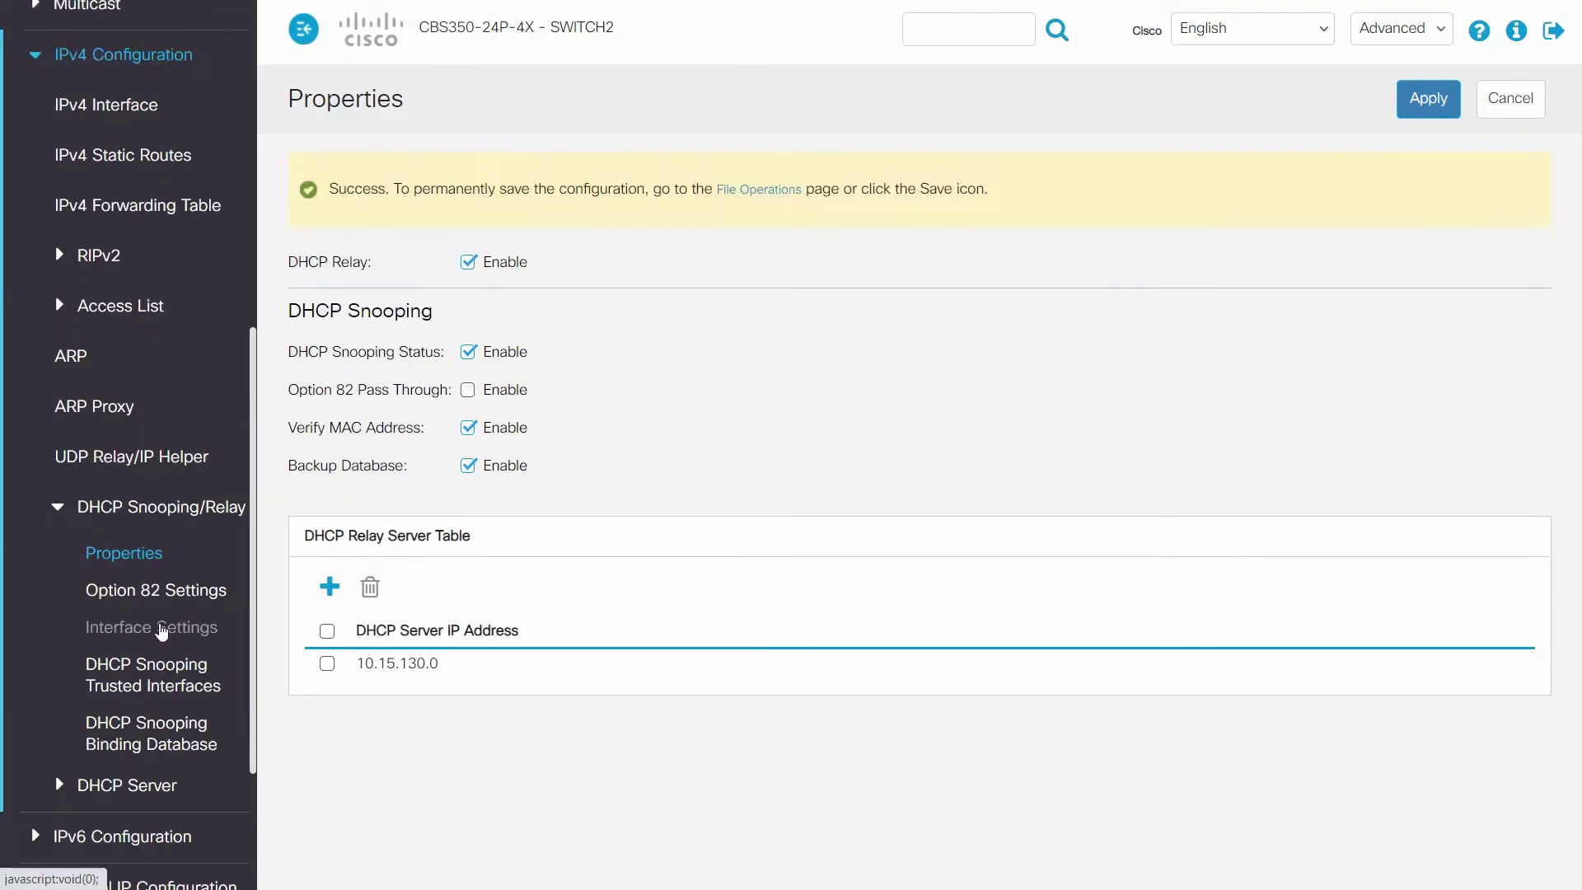
Add VLAN 10 to SWITCH2's DHCP interfaces table with DHCP relay and DHCP snooping enabled
{"action": "left_click", "coordinate": [162, 632]}
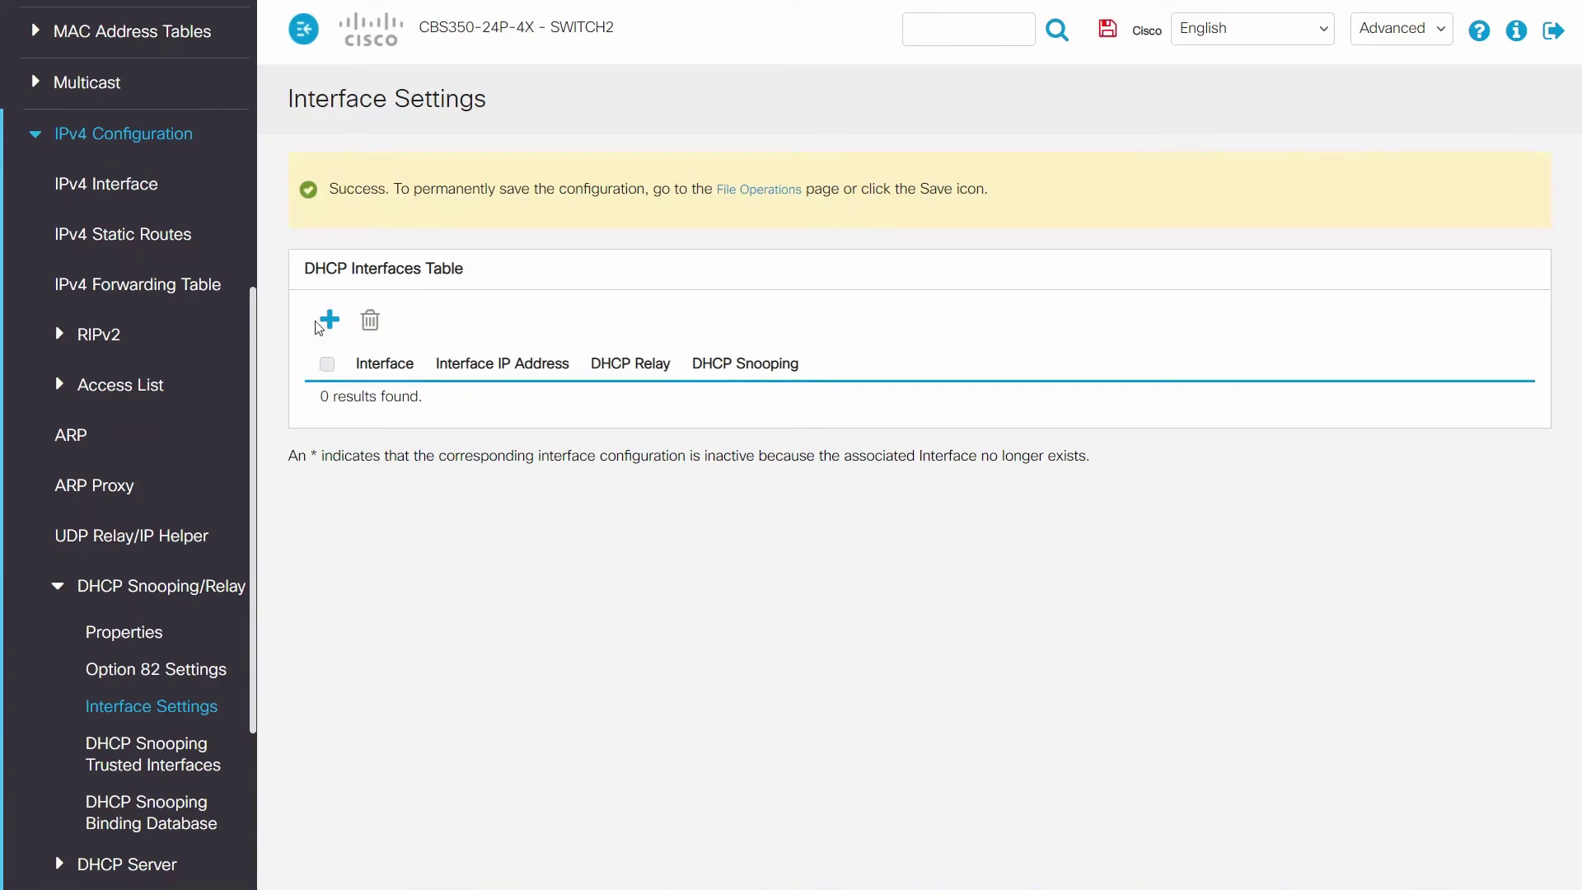
{"action": "left_click", "coordinate": [330, 320]}
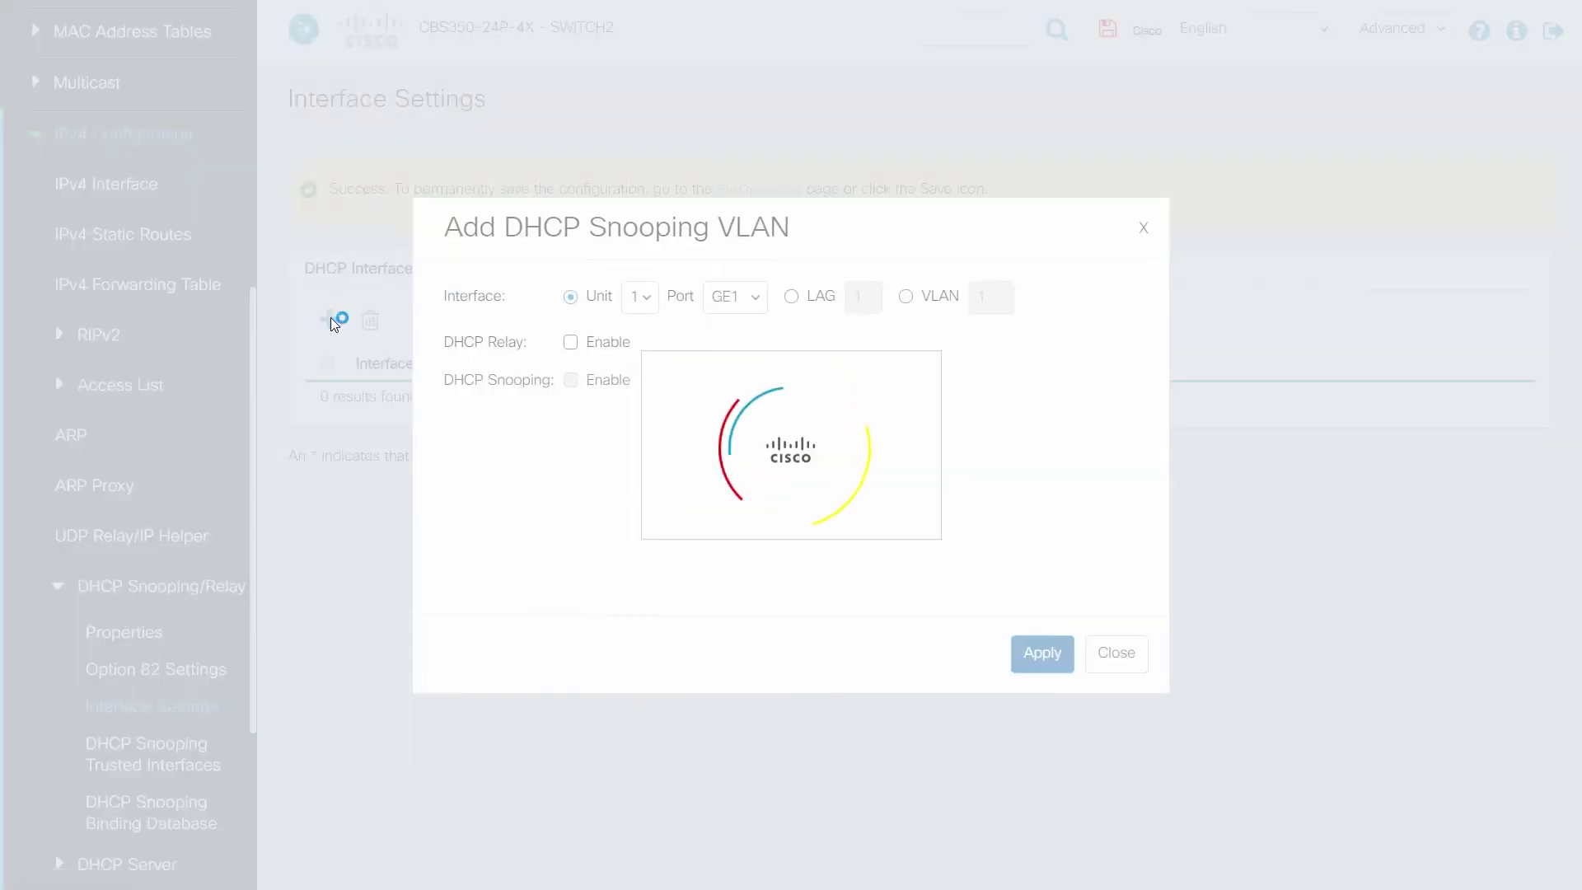
{"action": "left_click", "coordinate": [911, 298]}
{"action": "left_click", "coordinate": [1001, 296]}
{"action": "left_click", "coordinate": [993, 345]}
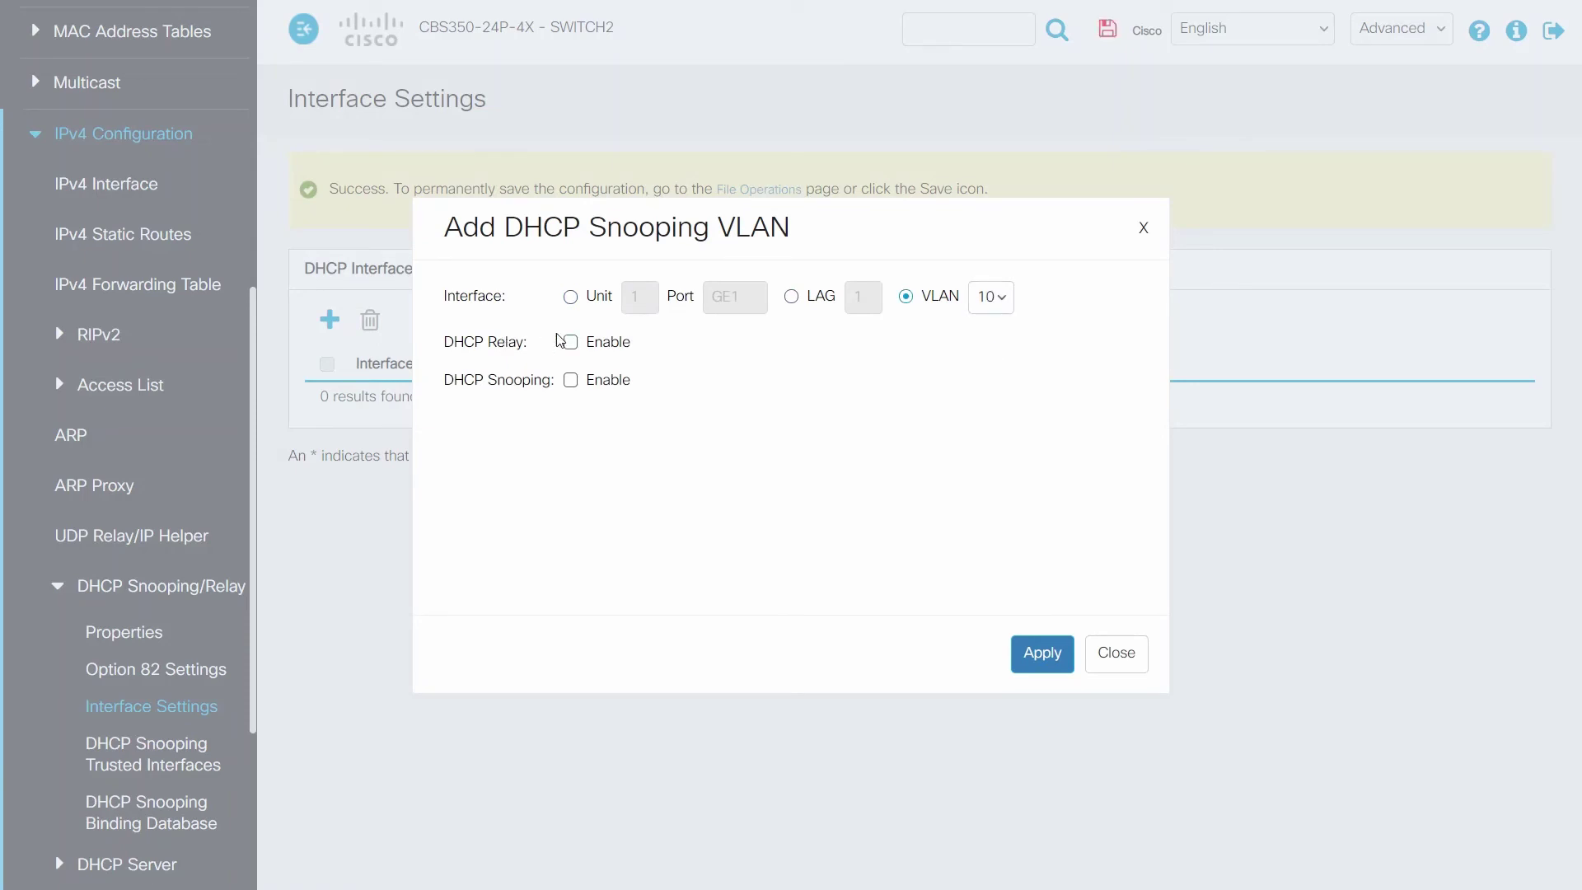
{"action": "left_click", "coordinate": [570, 381]}
{"action": "left_click", "coordinate": [1043, 656]}
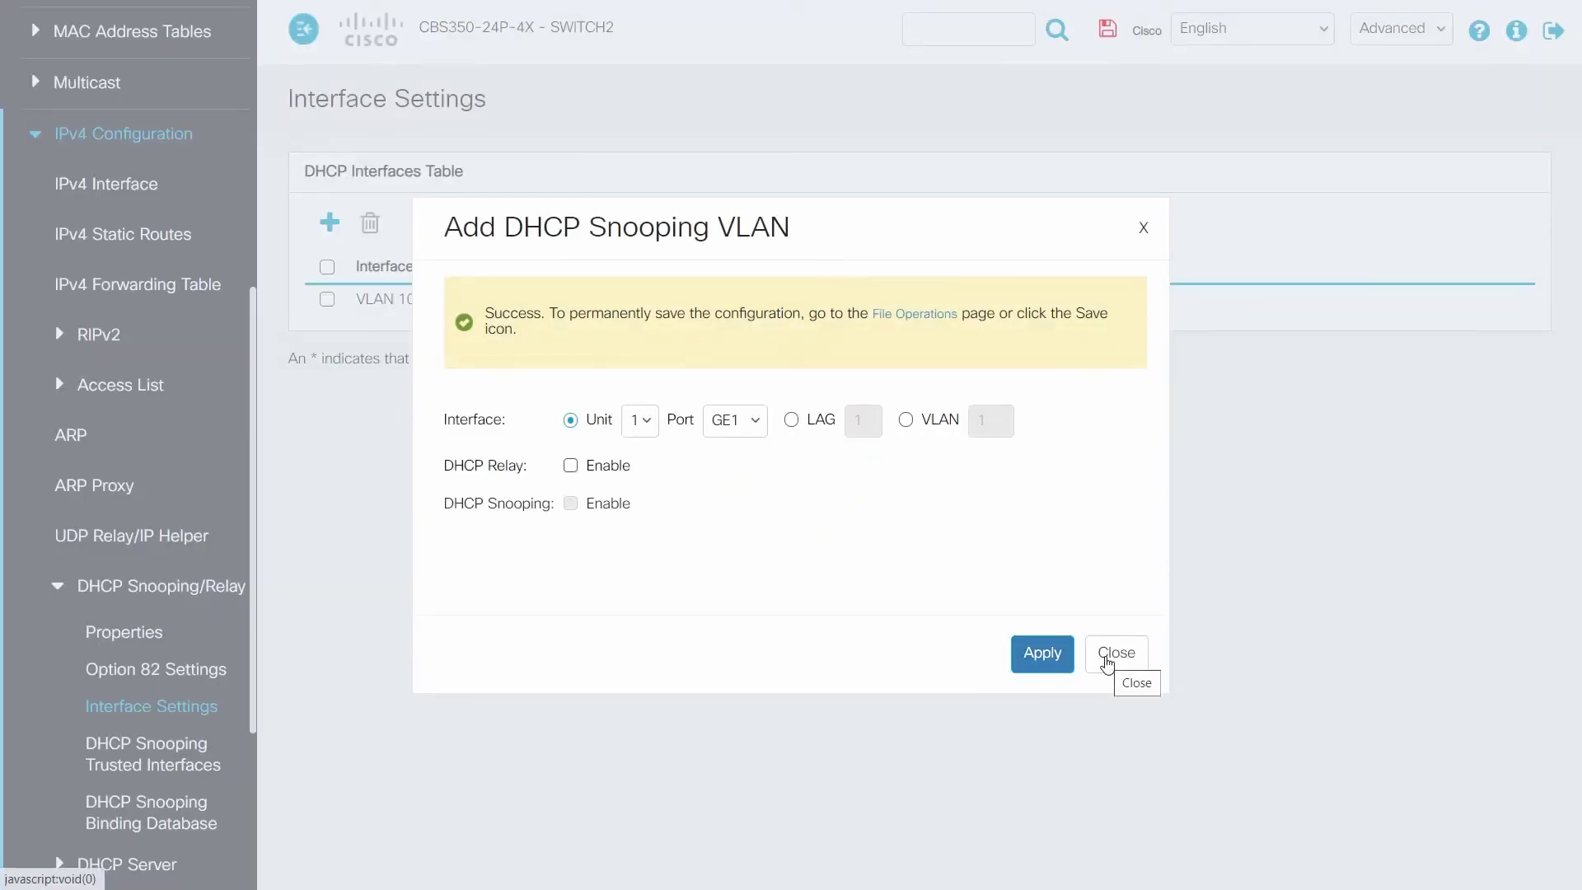
{"action": "left_click", "coordinate": [1107, 664]}
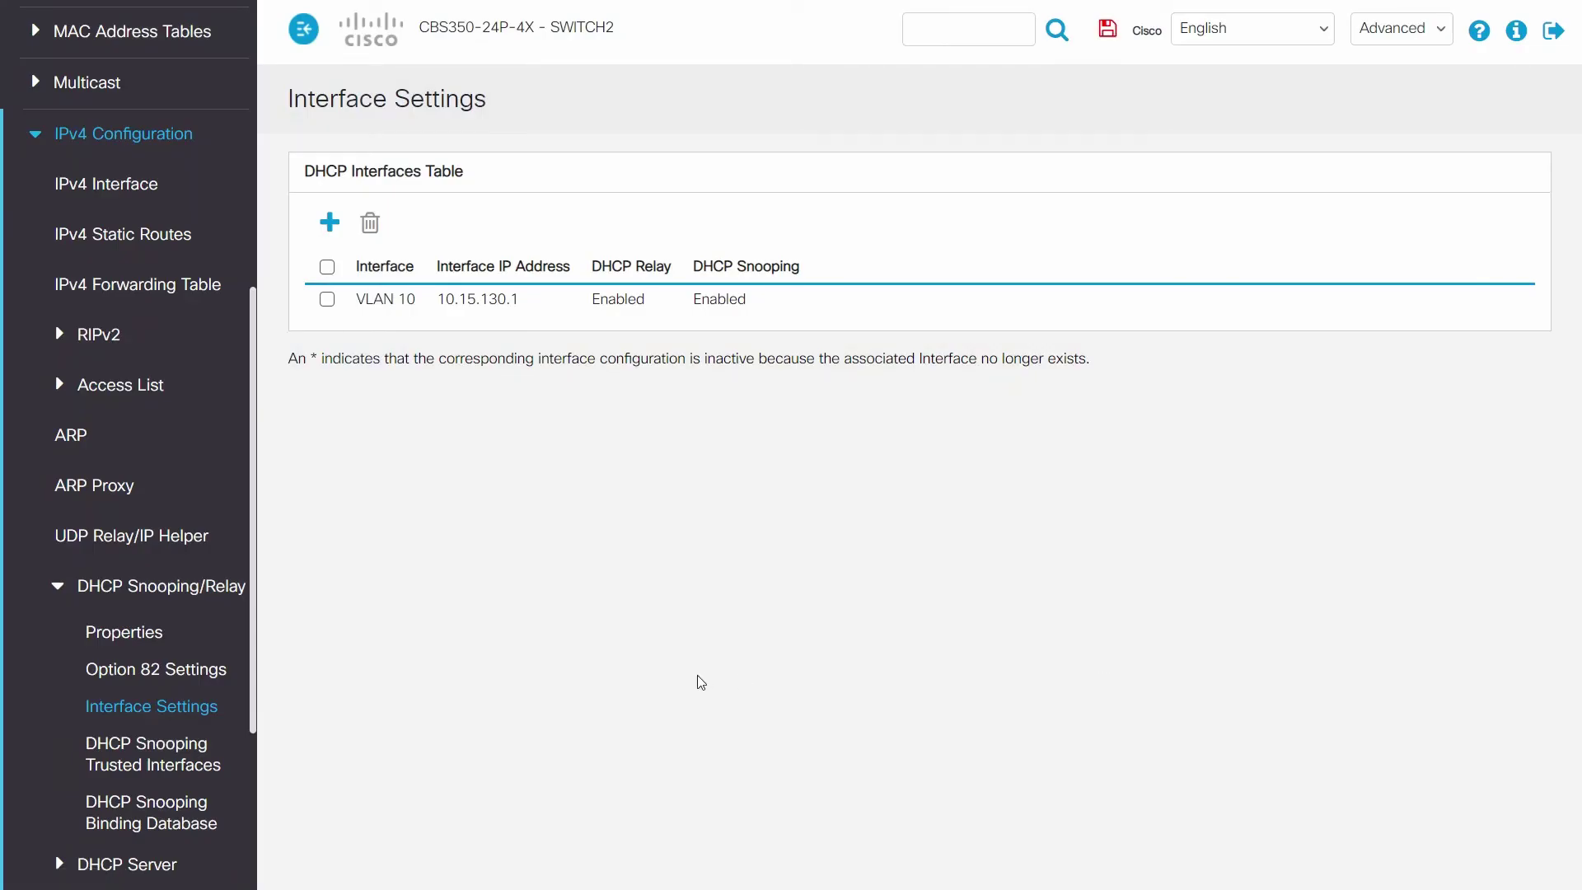
Set port GE12 as a DHCP snooping trusted interface on SWITCH2 and apply it
{"action": "left_click", "coordinate": [179, 762]}
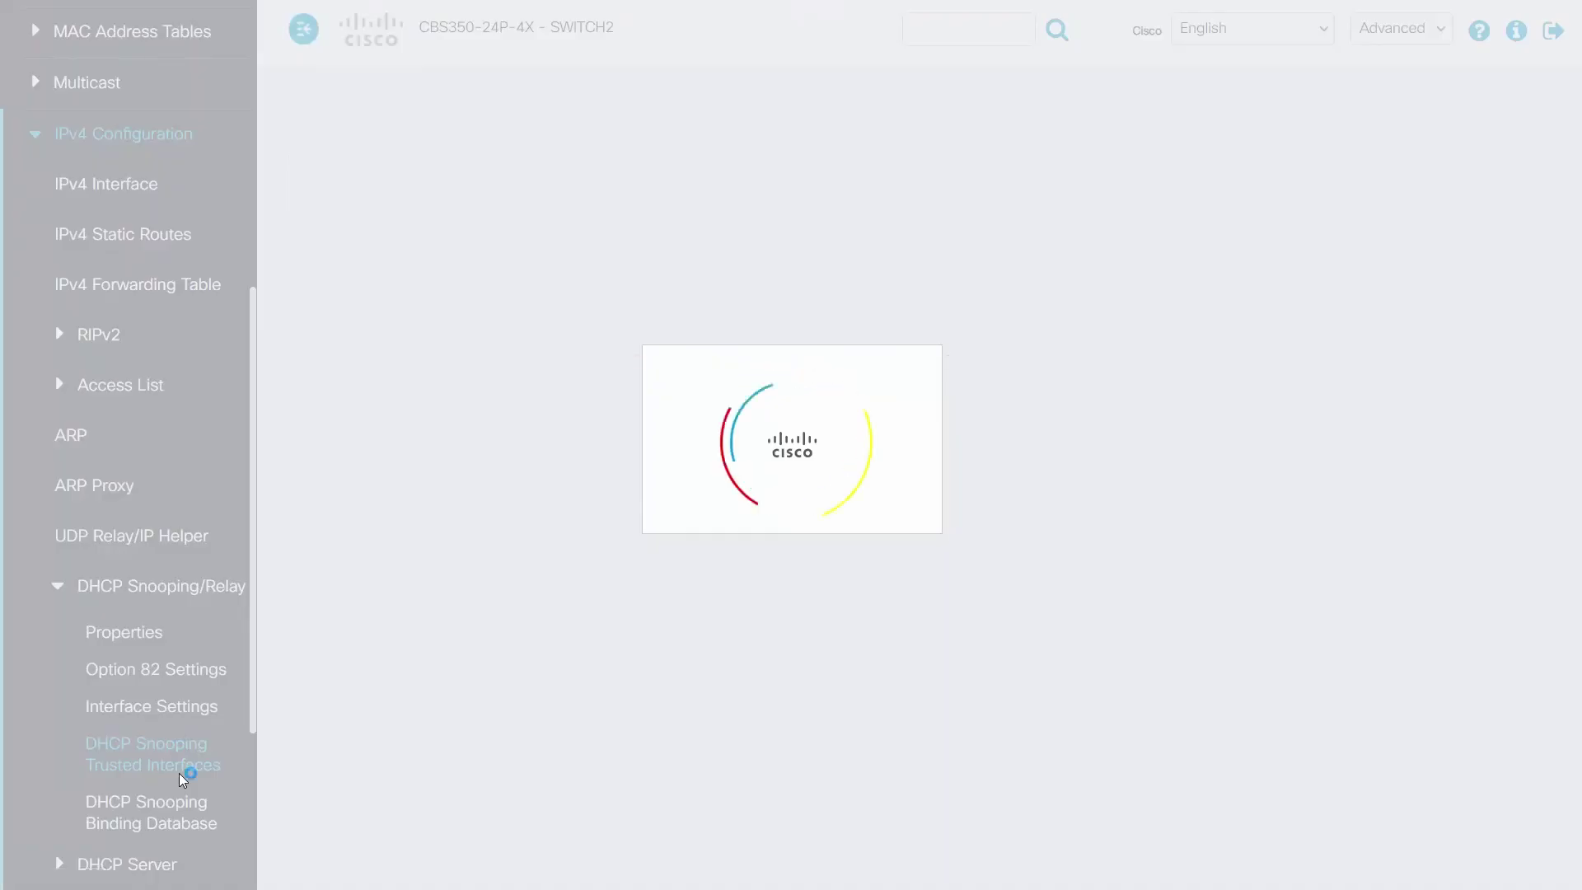
{"action": "left_click", "coordinate": [329, 689]}
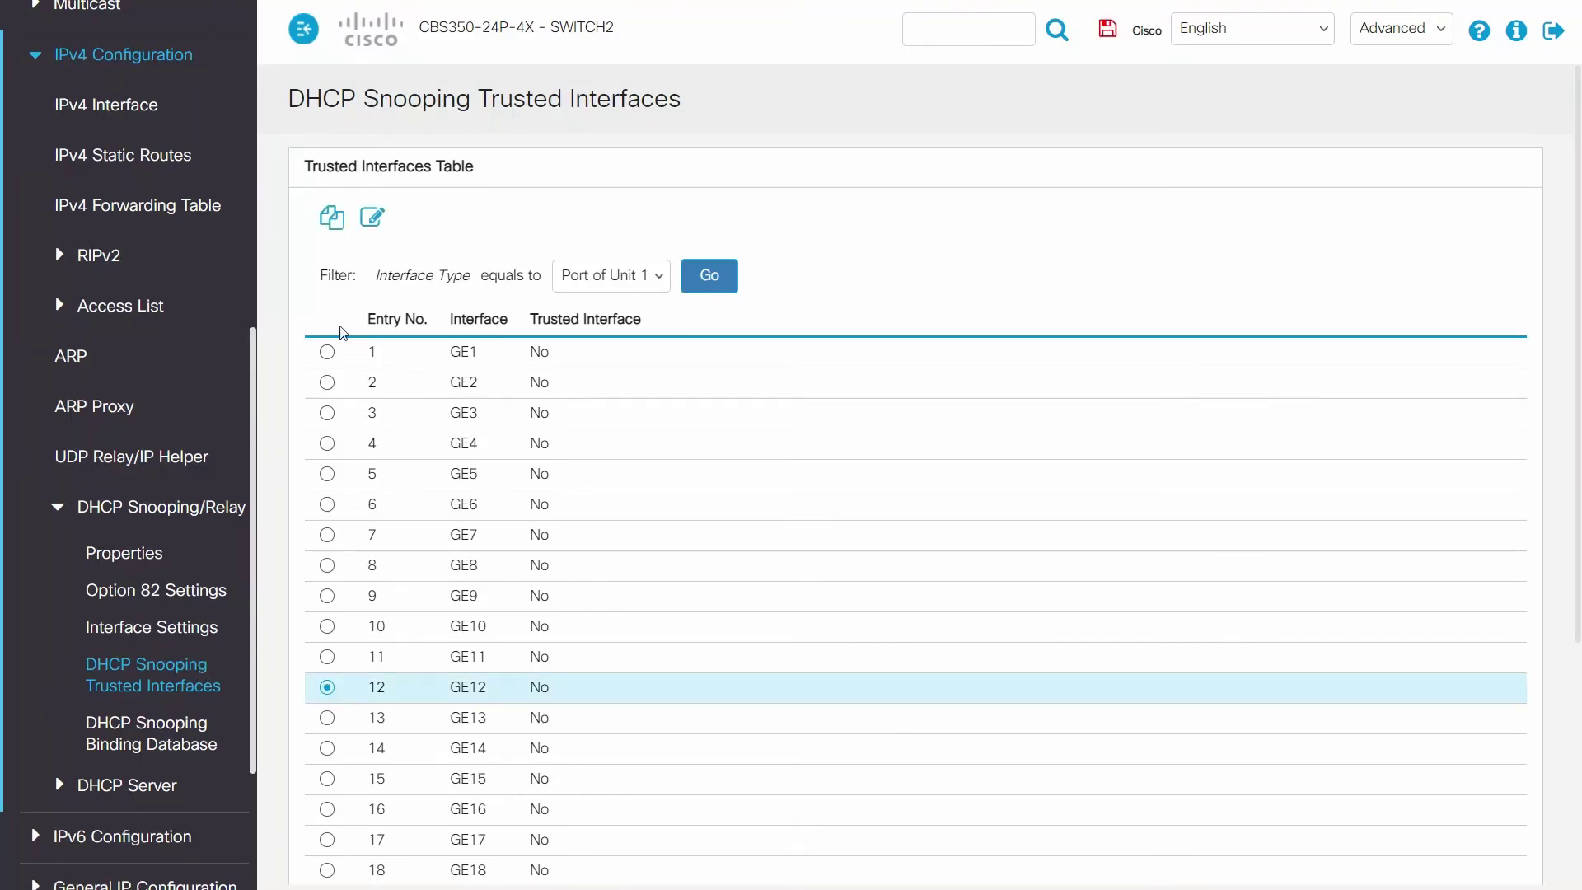
{"action": "left_click", "coordinate": [375, 218]}
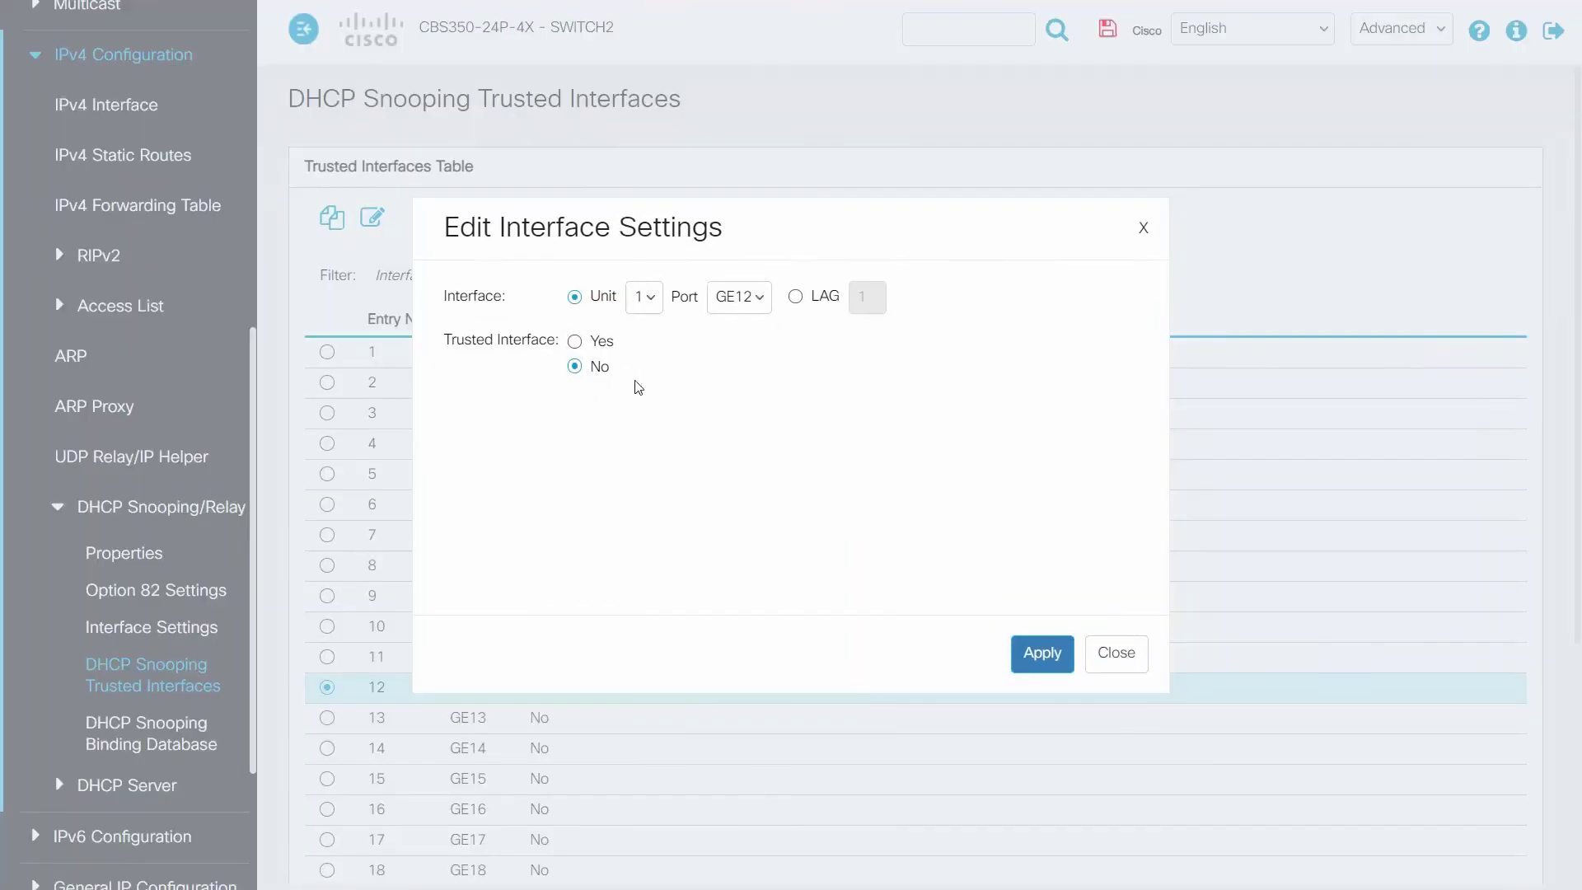
{"action": "left_click", "coordinate": [575, 342]}
{"action": "left_click", "coordinate": [1047, 653]}
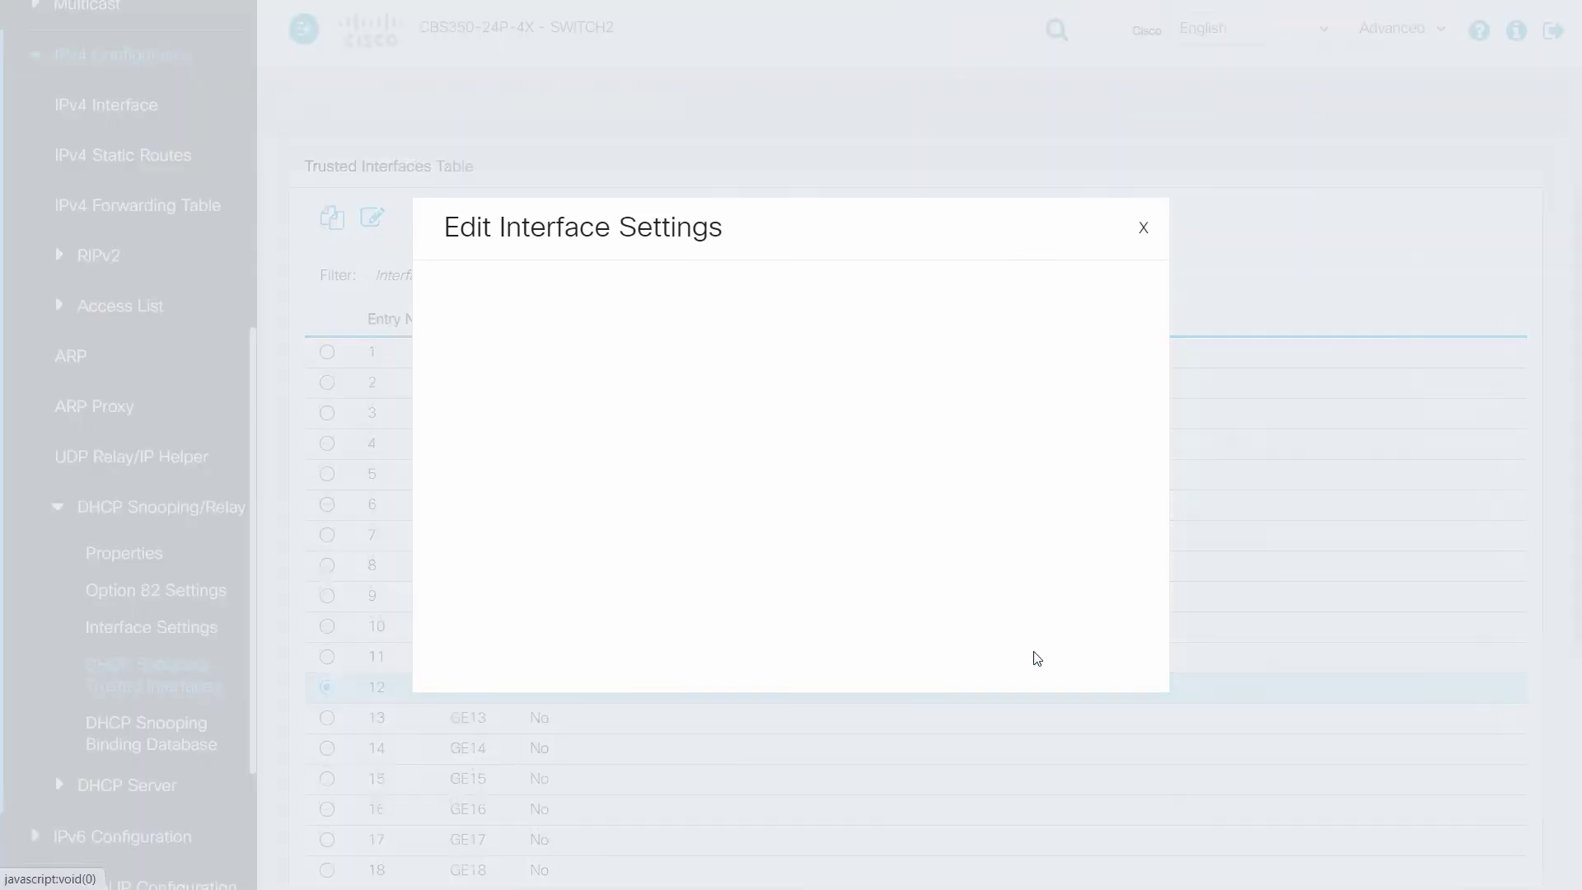
{"action": "left_click", "coordinate": [1144, 235]}
{"action": "scroll", "coordinate": [161, 696], "scroll_direction": "up", "scroll_amount": 1}
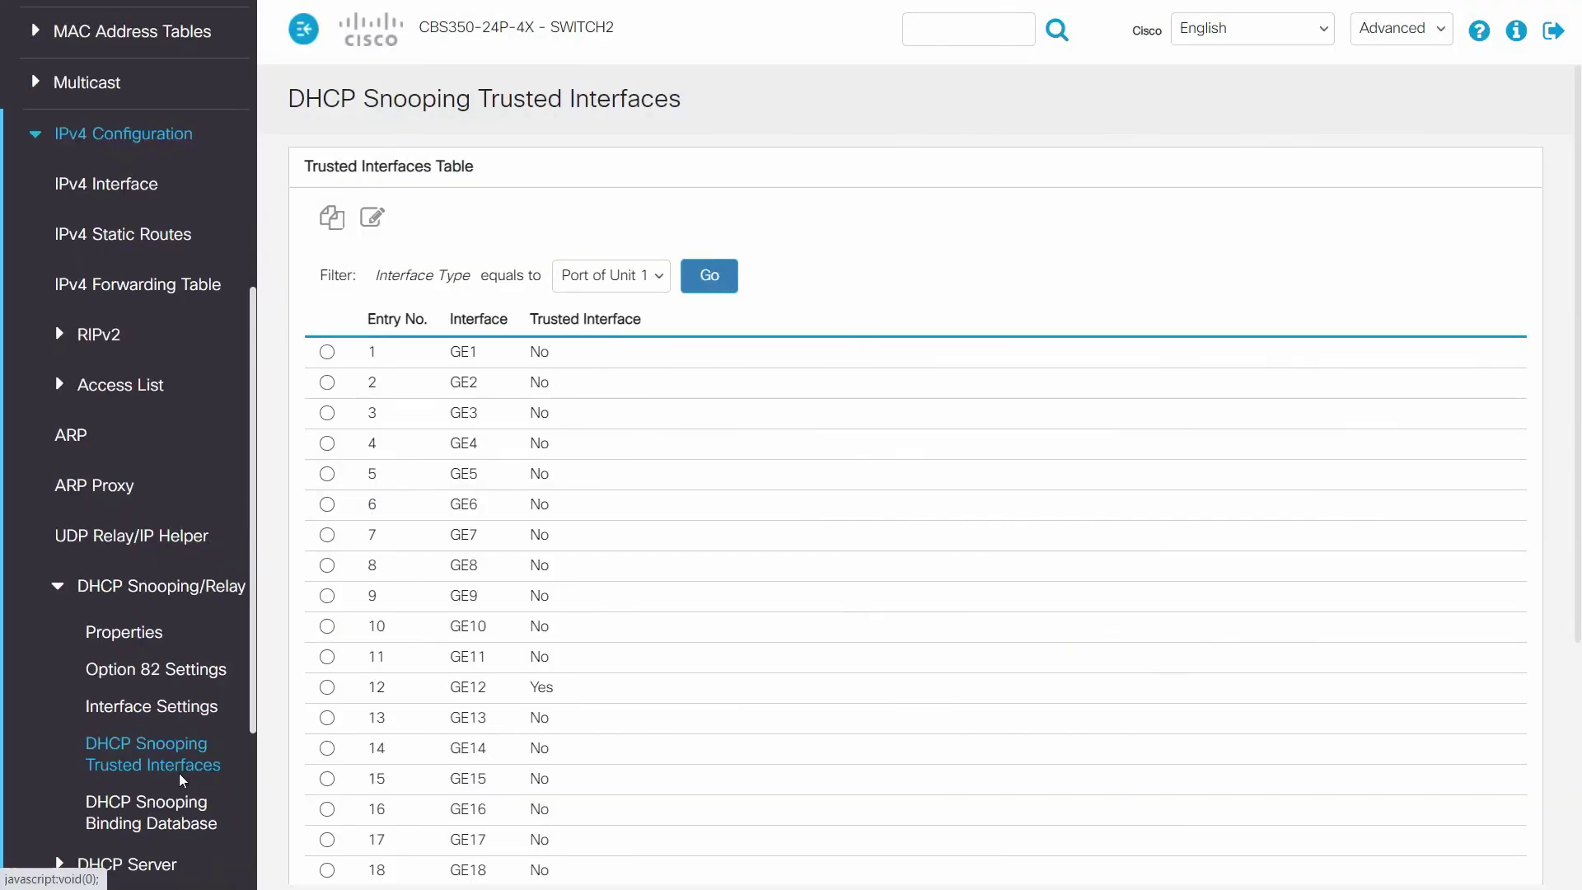
Add a static DHCP snooping binding entry for VLAN 10 with MAC 3C:52:82:B7:42:AC, IP 10.15.130.100 and port GE20 of unit 1
{"action": "left_click", "coordinate": [154, 820]}
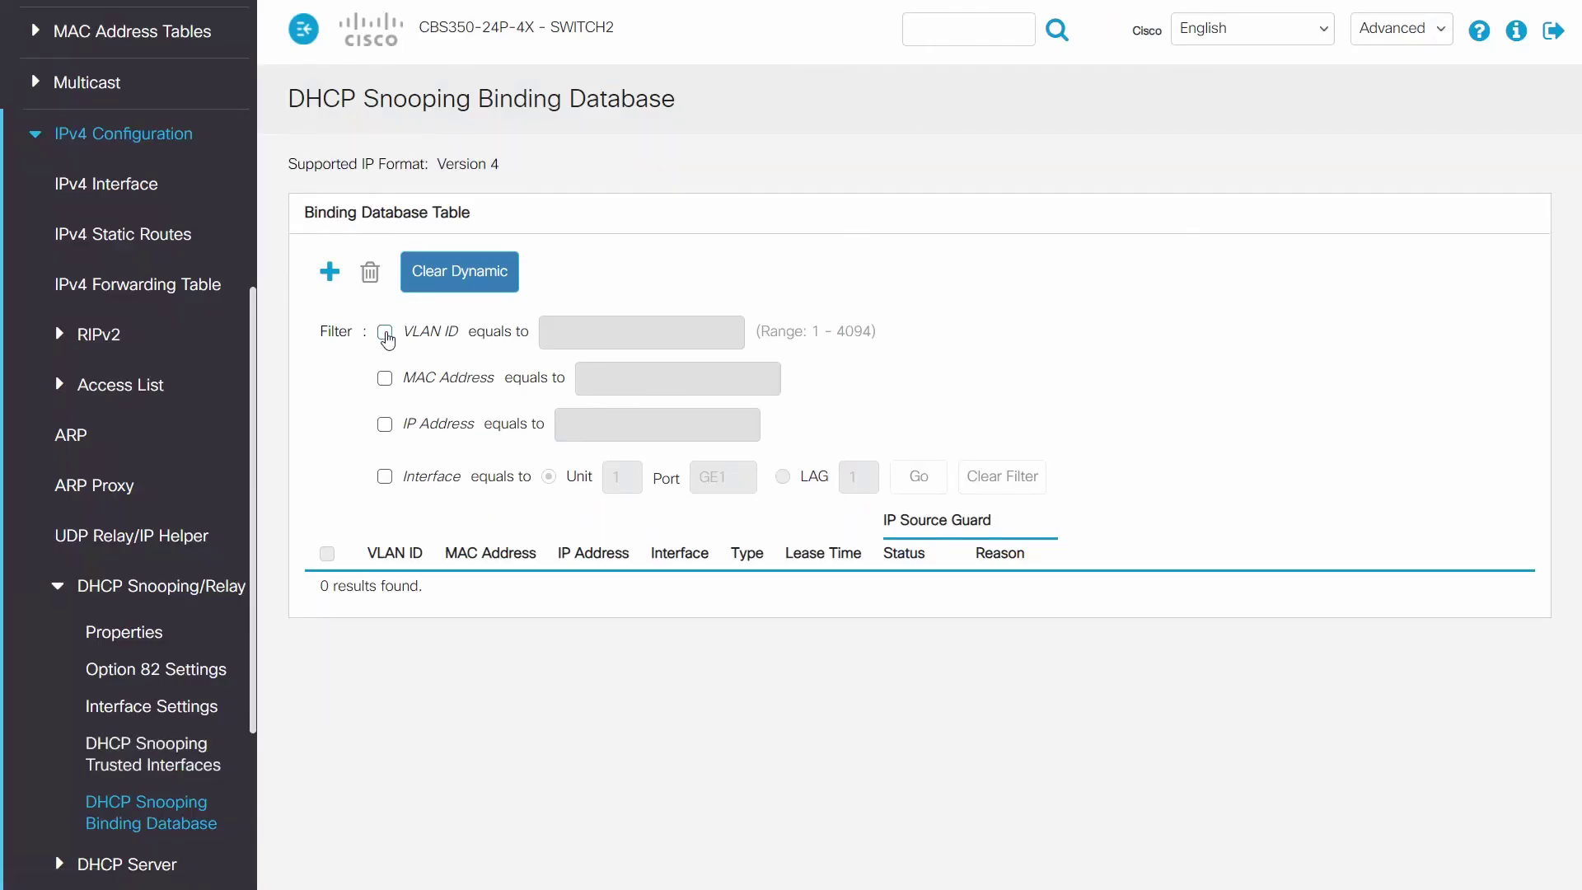
{"action": "left_click", "coordinate": [328, 271]}
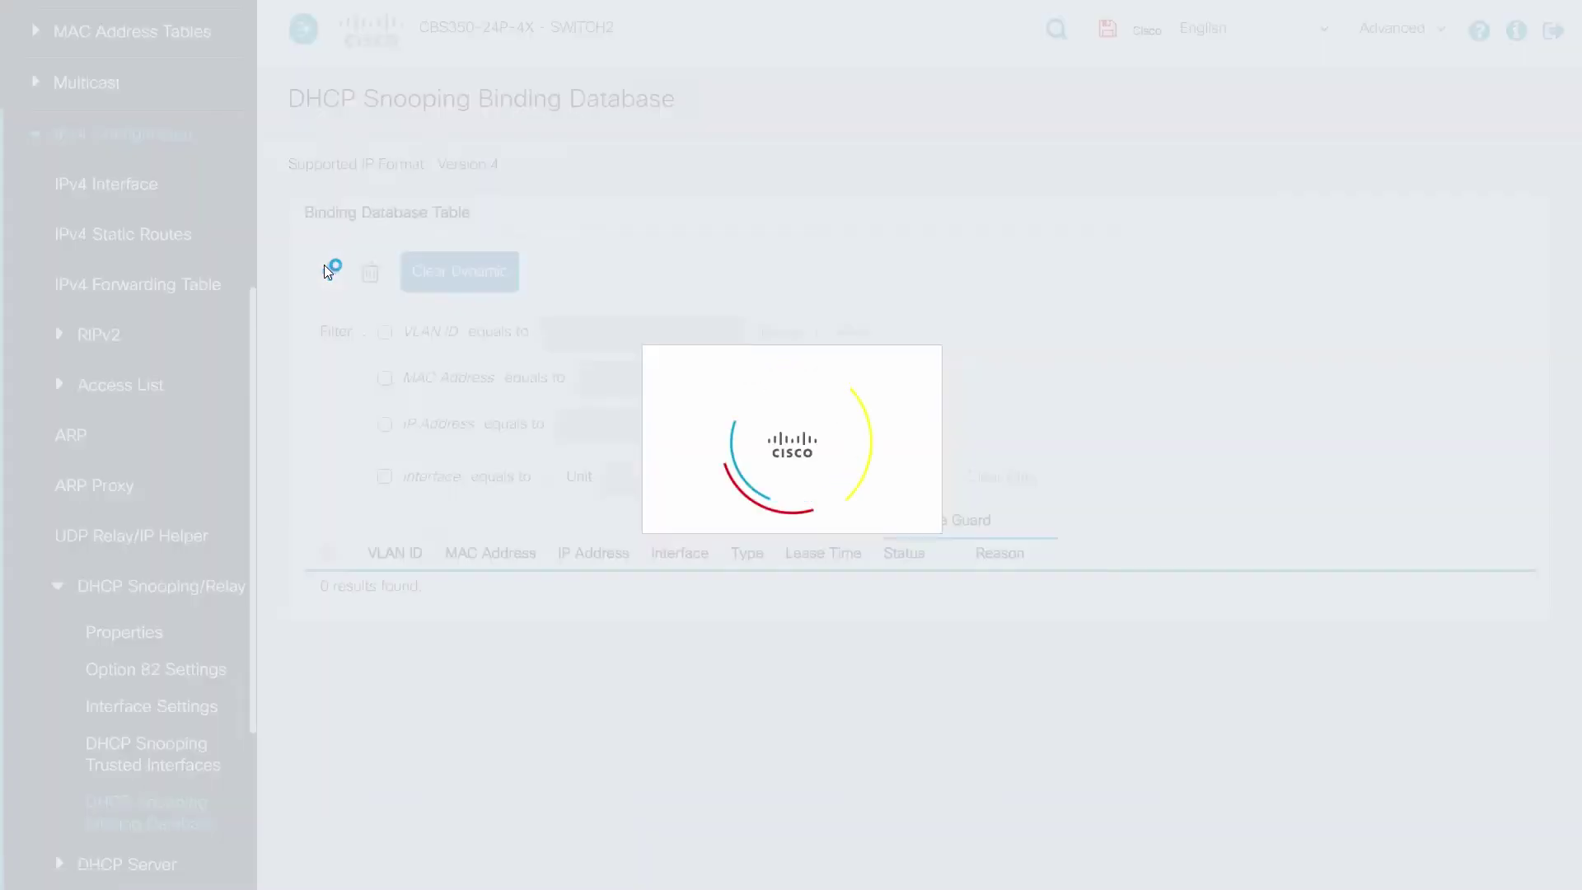
{"action": "left_click", "coordinate": [543, 284]}
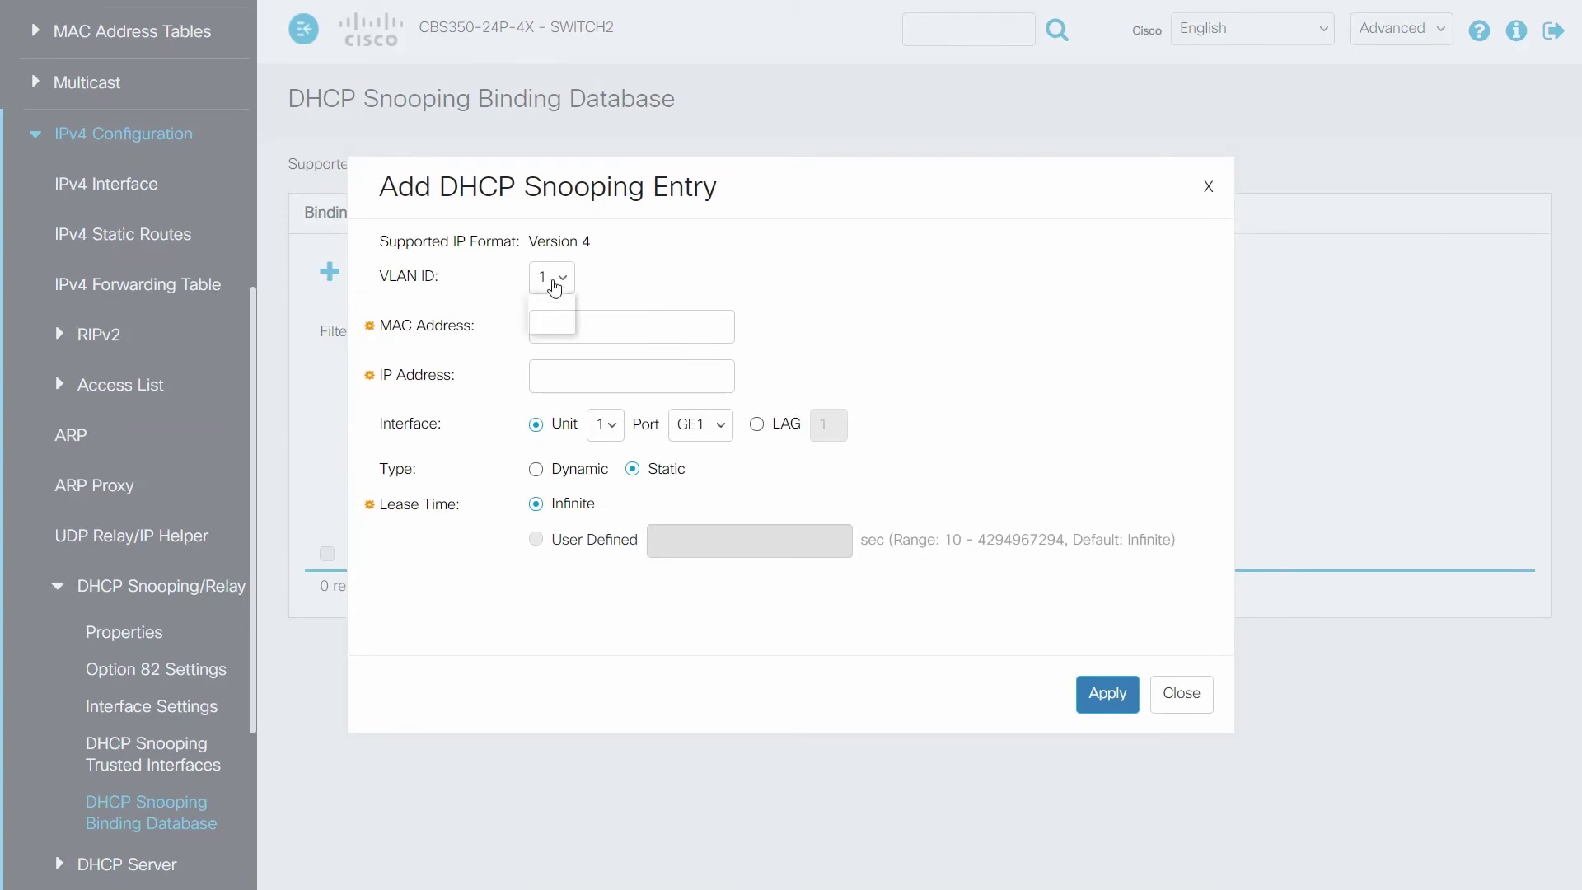
{"action": "left_click", "coordinate": [548, 313]}
{"action": "left_click", "coordinate": [639, 320]}
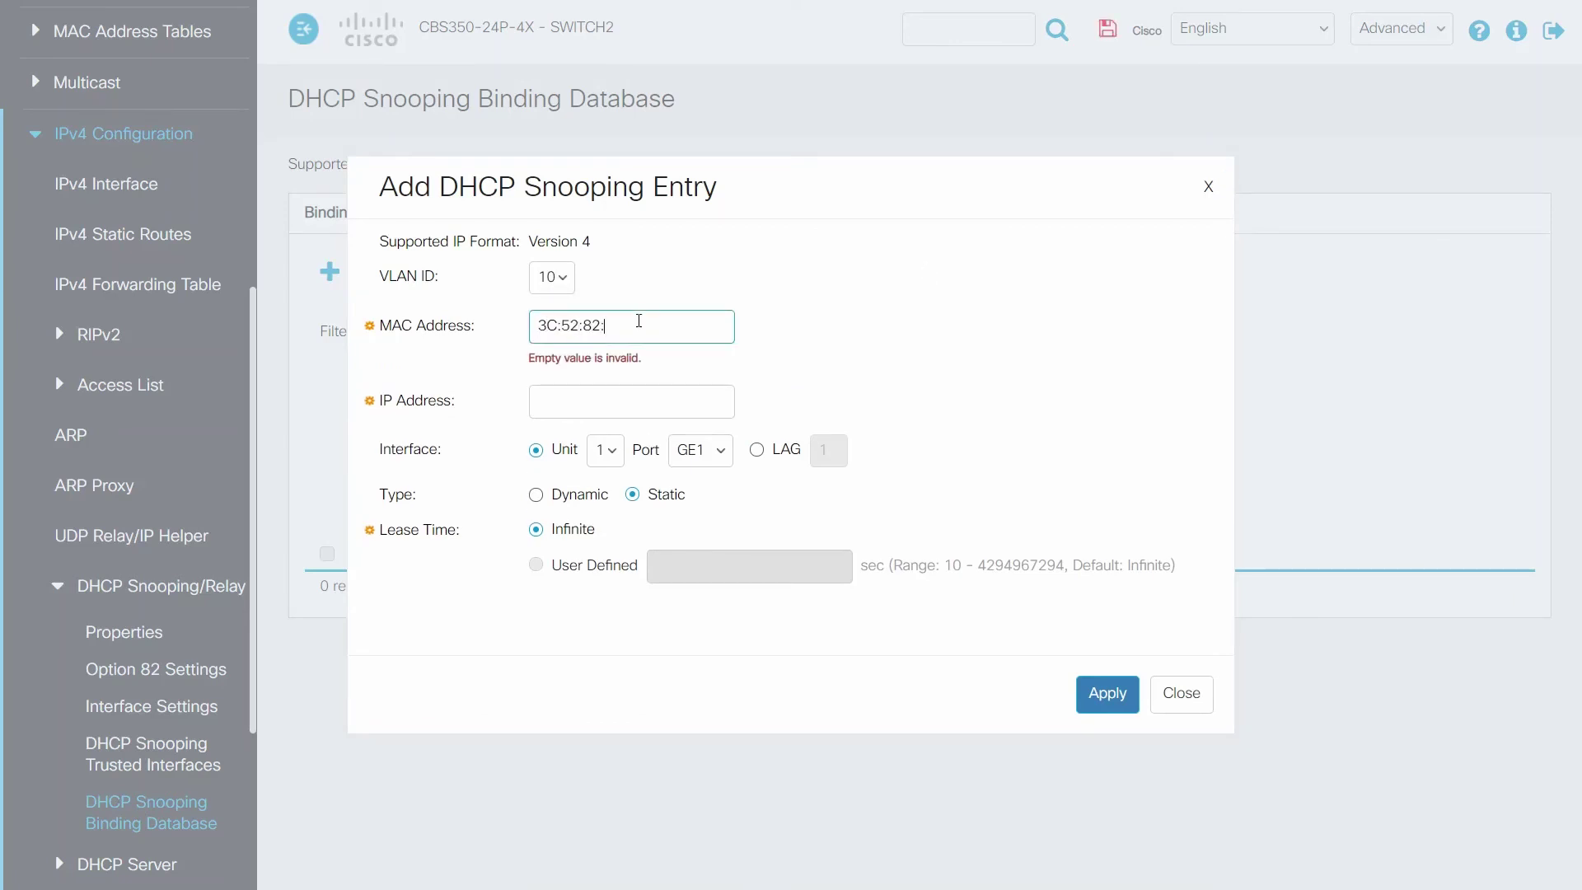
{"action": "type", "text": "3C:52:82:B7:42:AC"}
{"action": "left_click", "coordinate": [613, 413]}
{"action": "type", "text": "10.15.130.100"}
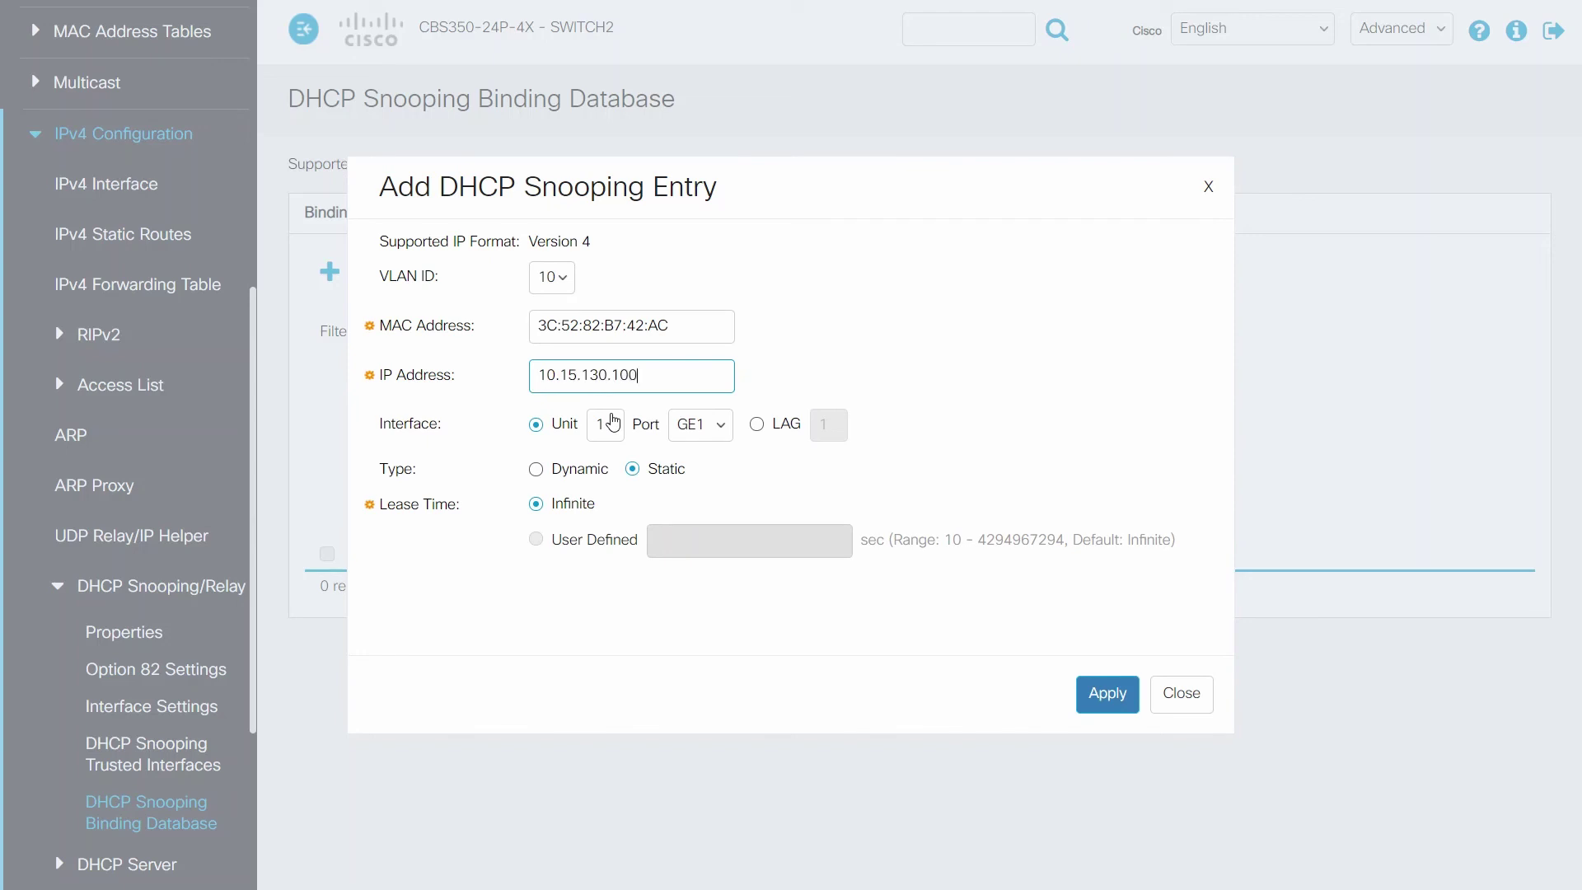
{"action": "left_click", "coordinate": [729, 435]}
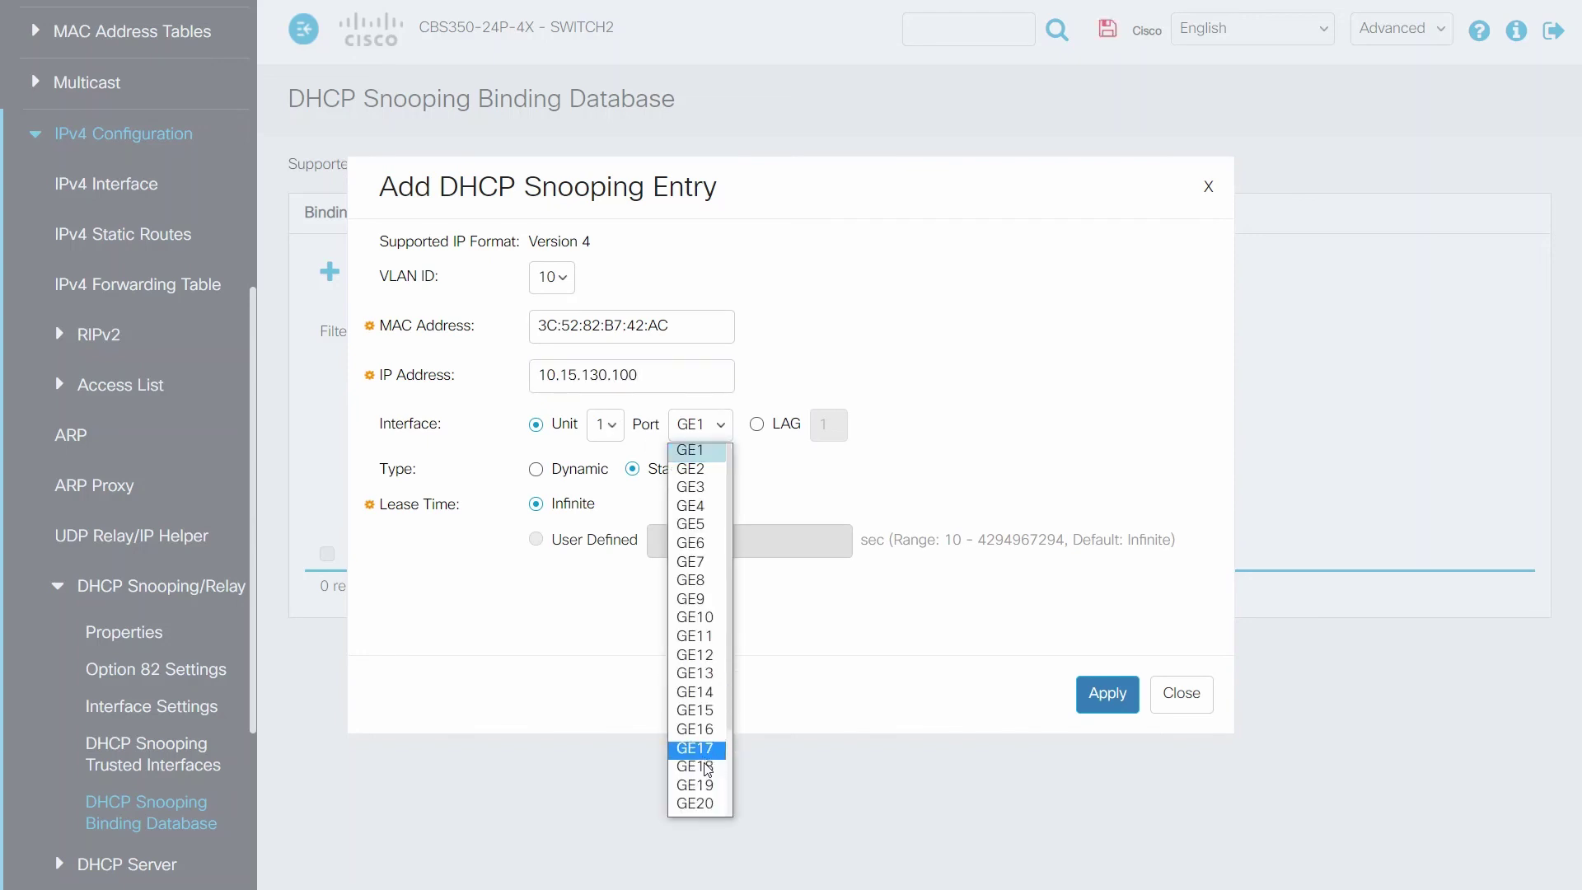
{"action": "left_click", "coordinate": [699, 801]}
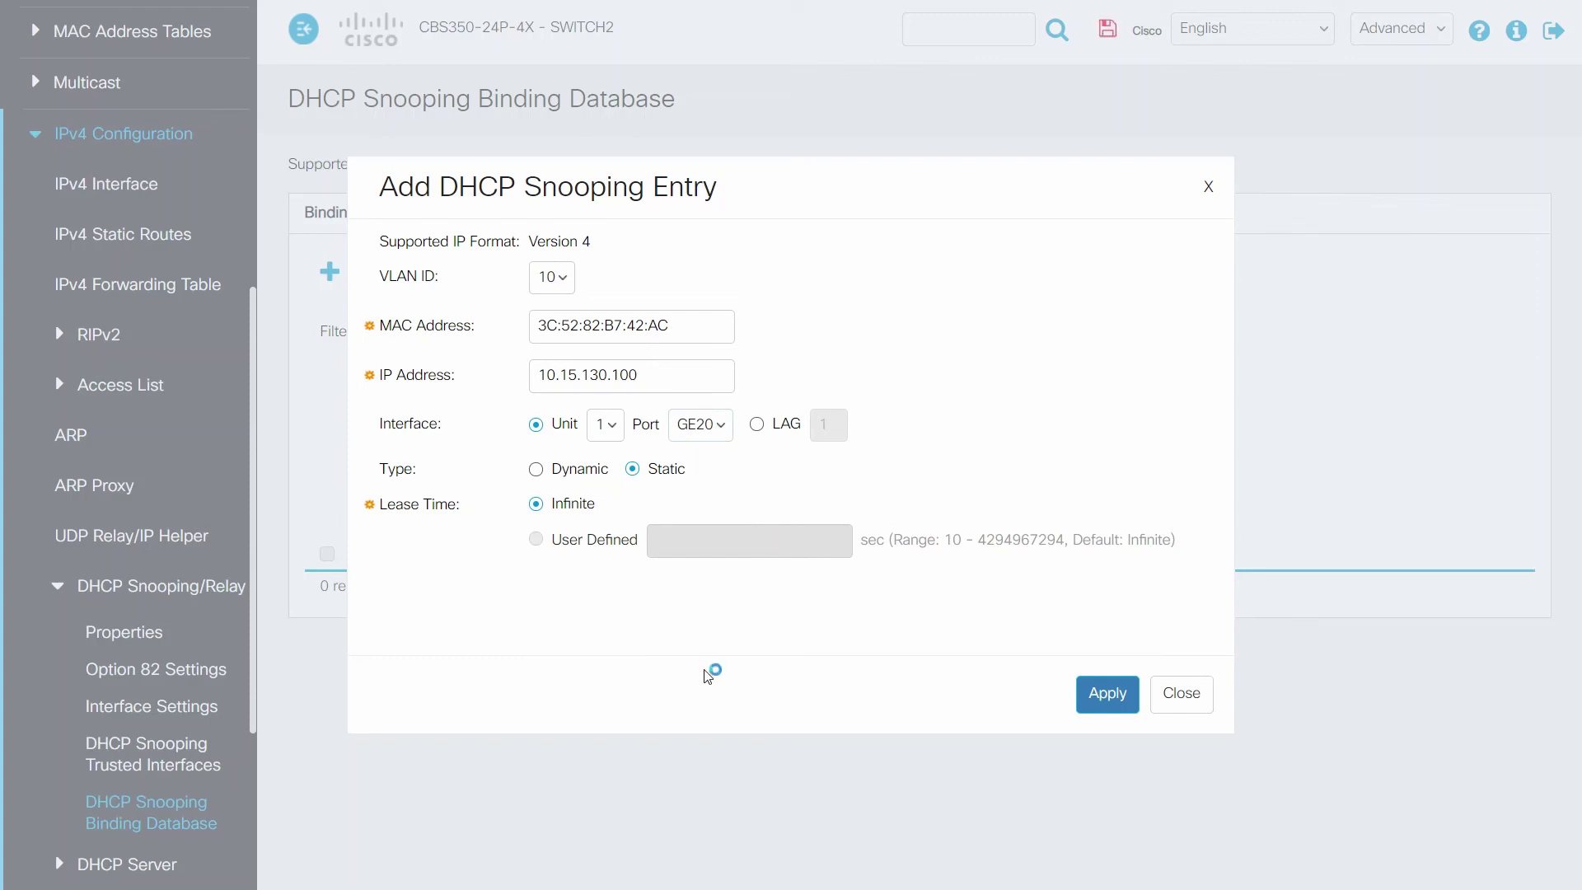
{"action": "left_click", "coordinate": [1086, 706]}
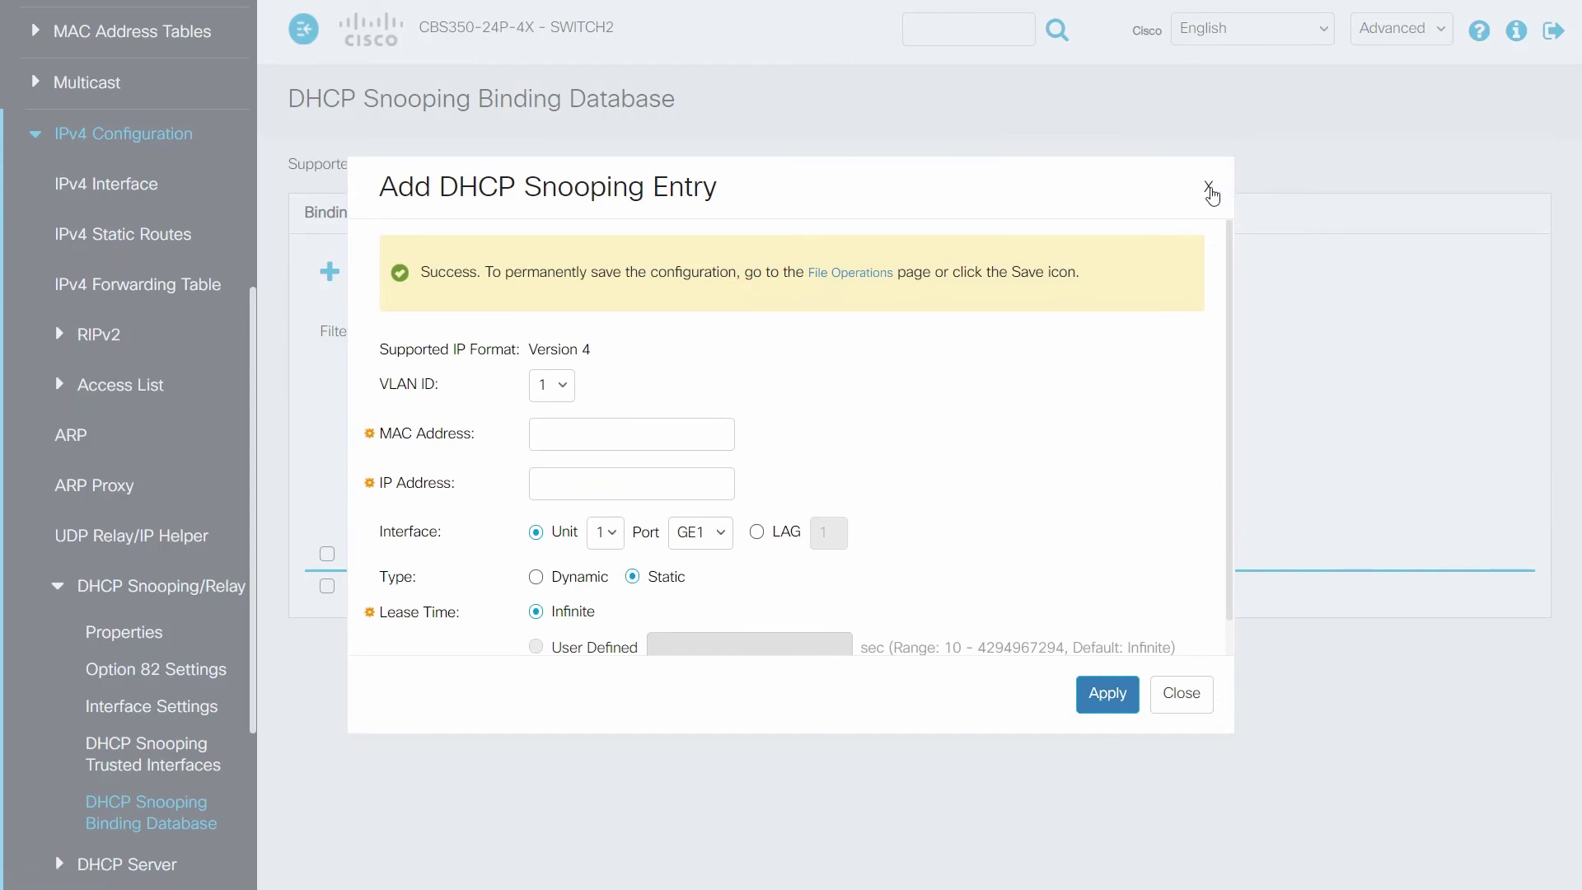
{"action": "left_click", "coordinate": [1200, 697]}
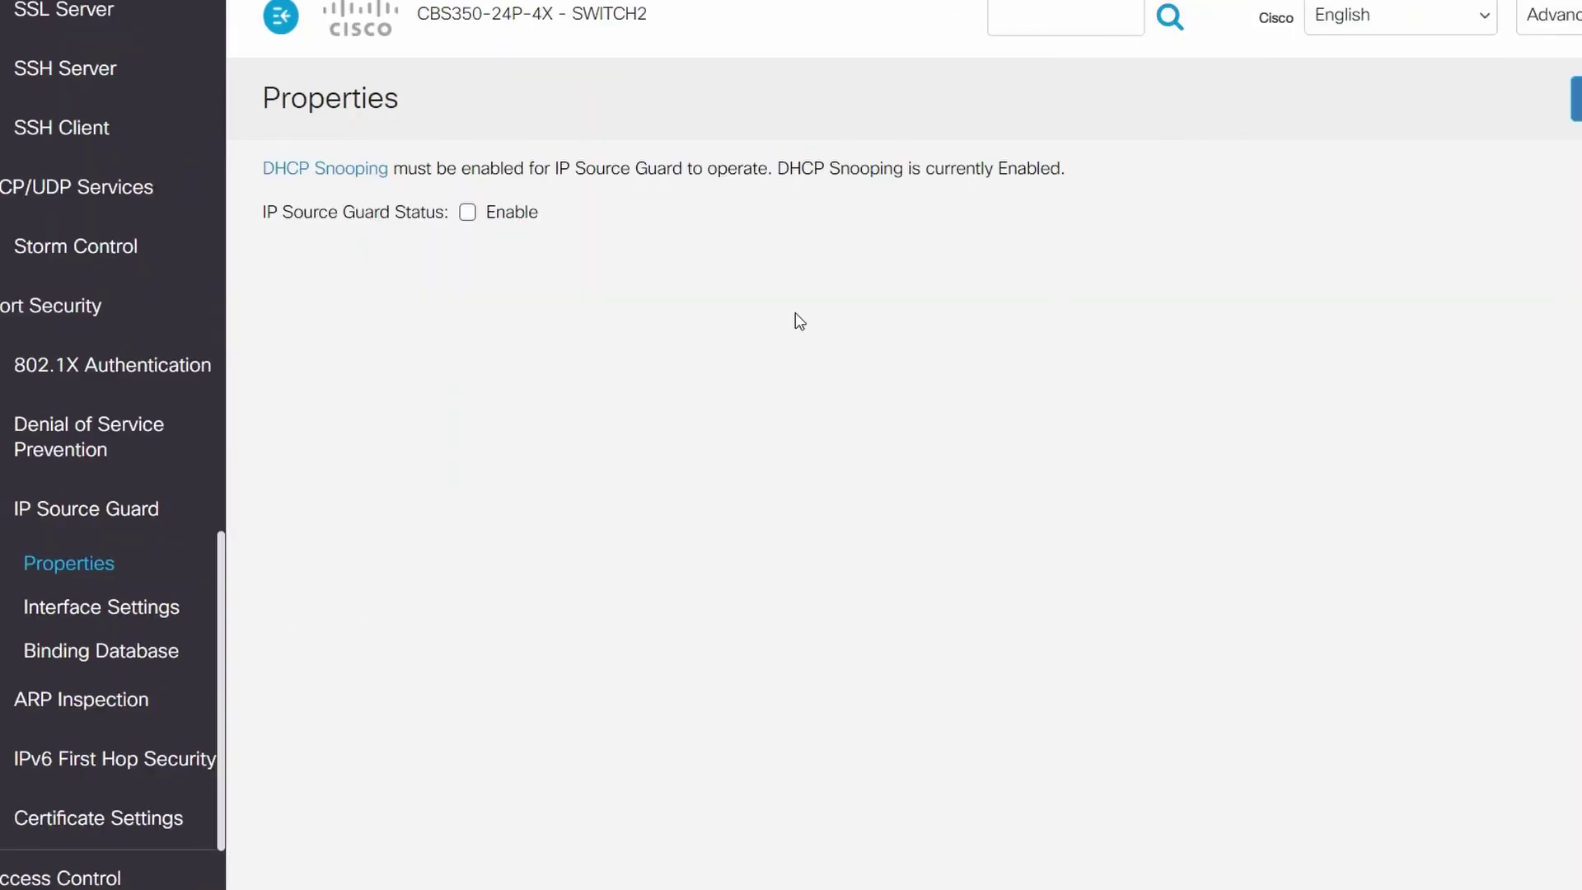
Enable IP Source Guard in SWITCH2's IP Source Guard properties and apply the setting
{"action": "left_click", "coordinate": [466, 213]}
{"action": "left_click", "coordinate": [1574, 106]}
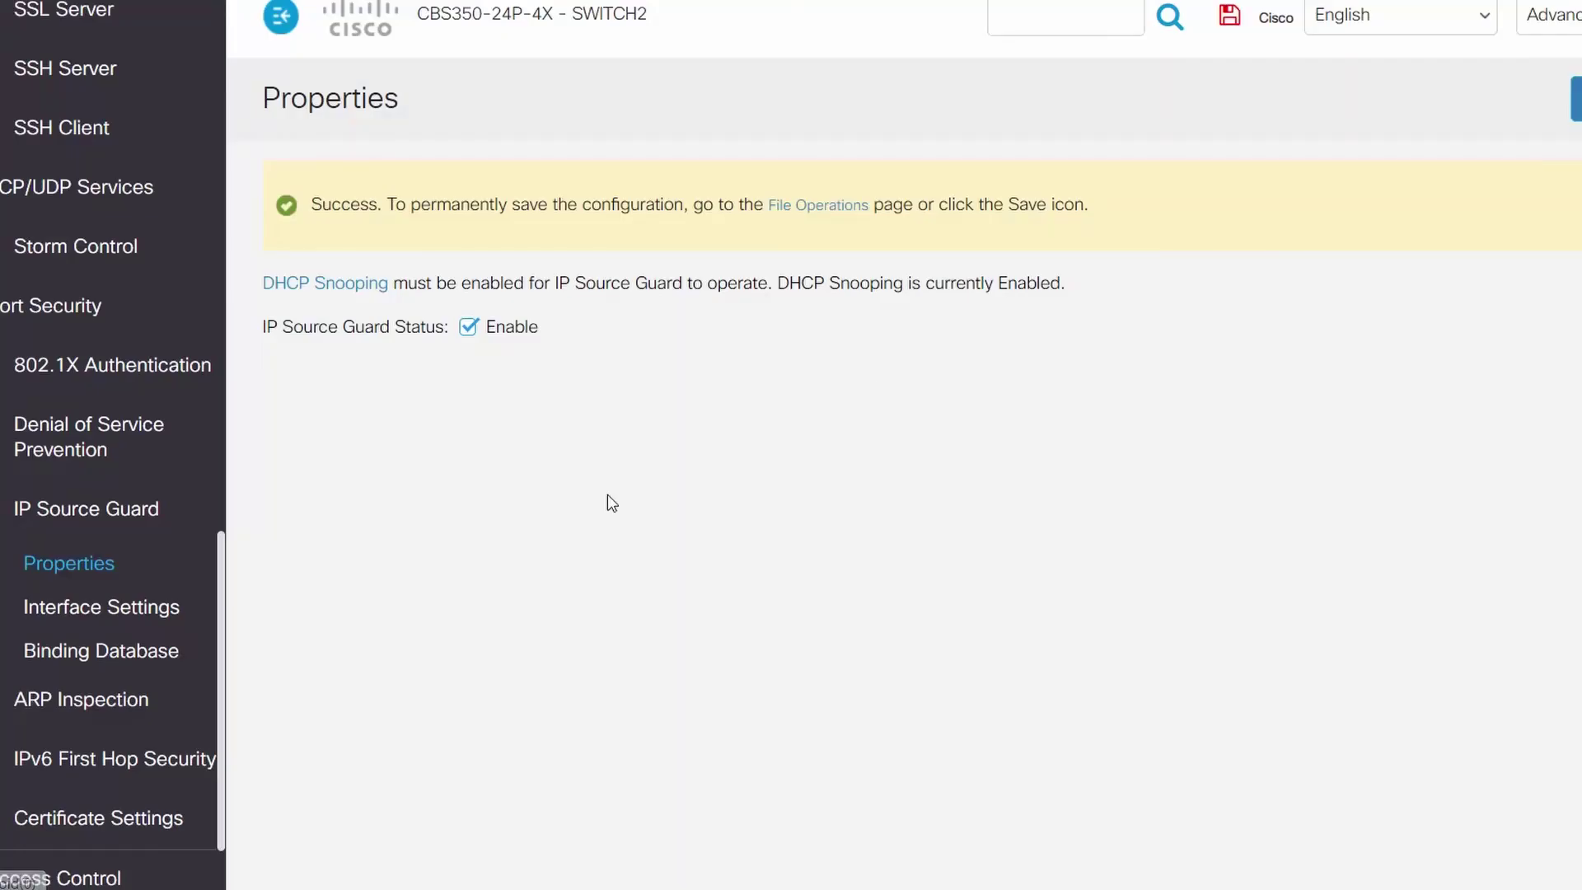
Select port GE20 in SWITCH2's IP Source Guard interface settings table
{"action": "left_click", "coordinate": [149, 607]}
{"action": "scroll", "coordinate": [375, 717], "scroll_direction": "down", "scroll_amount": 7}
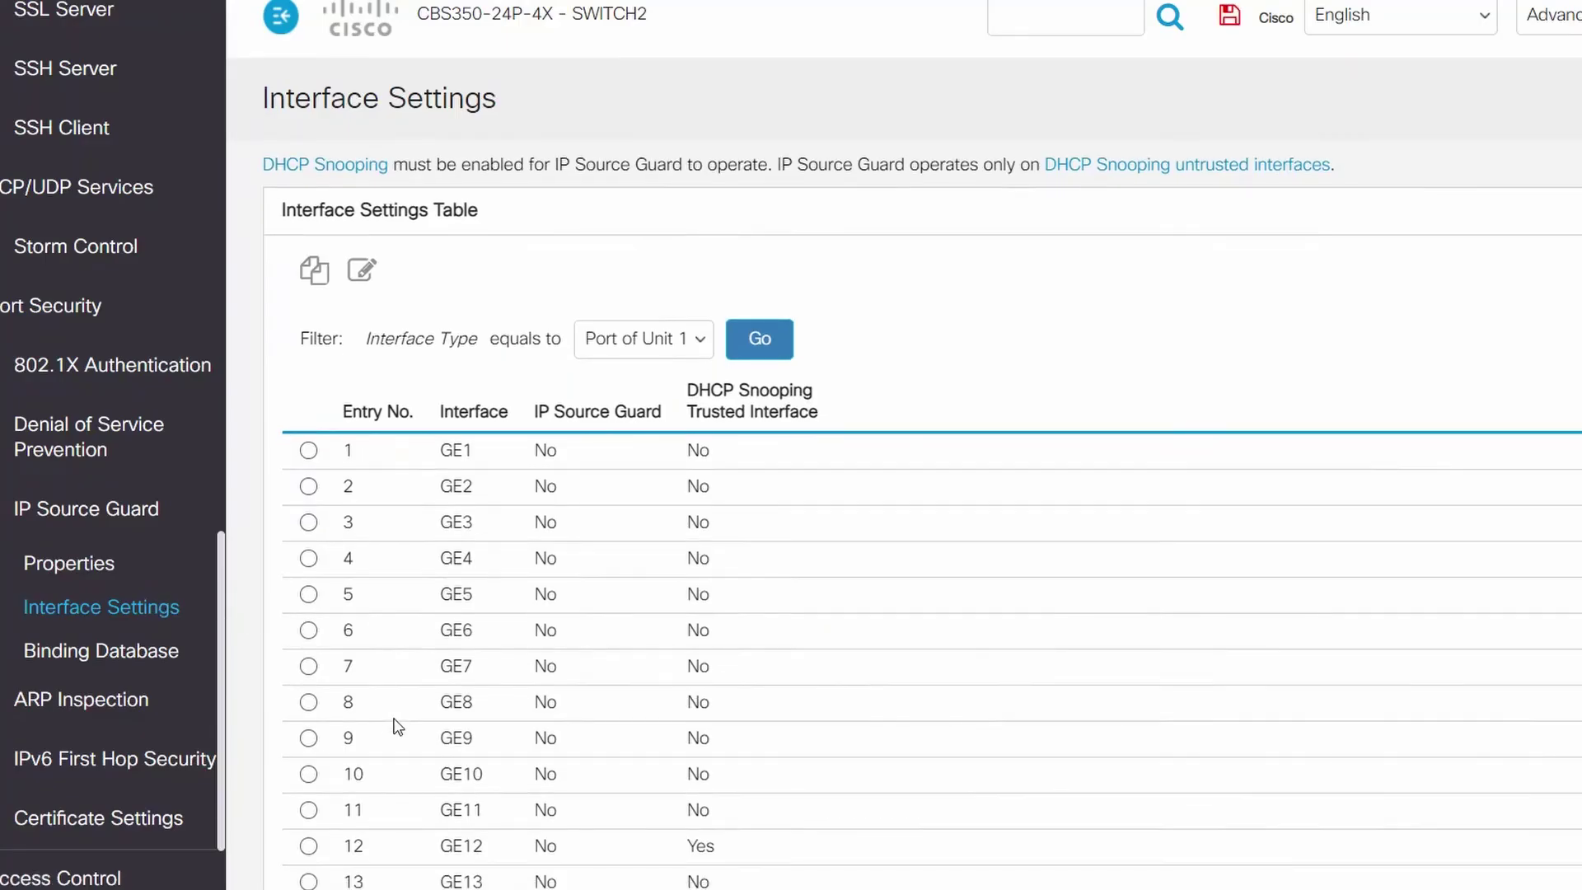
{"action": "left_click", "coordinate": [511, 545]}
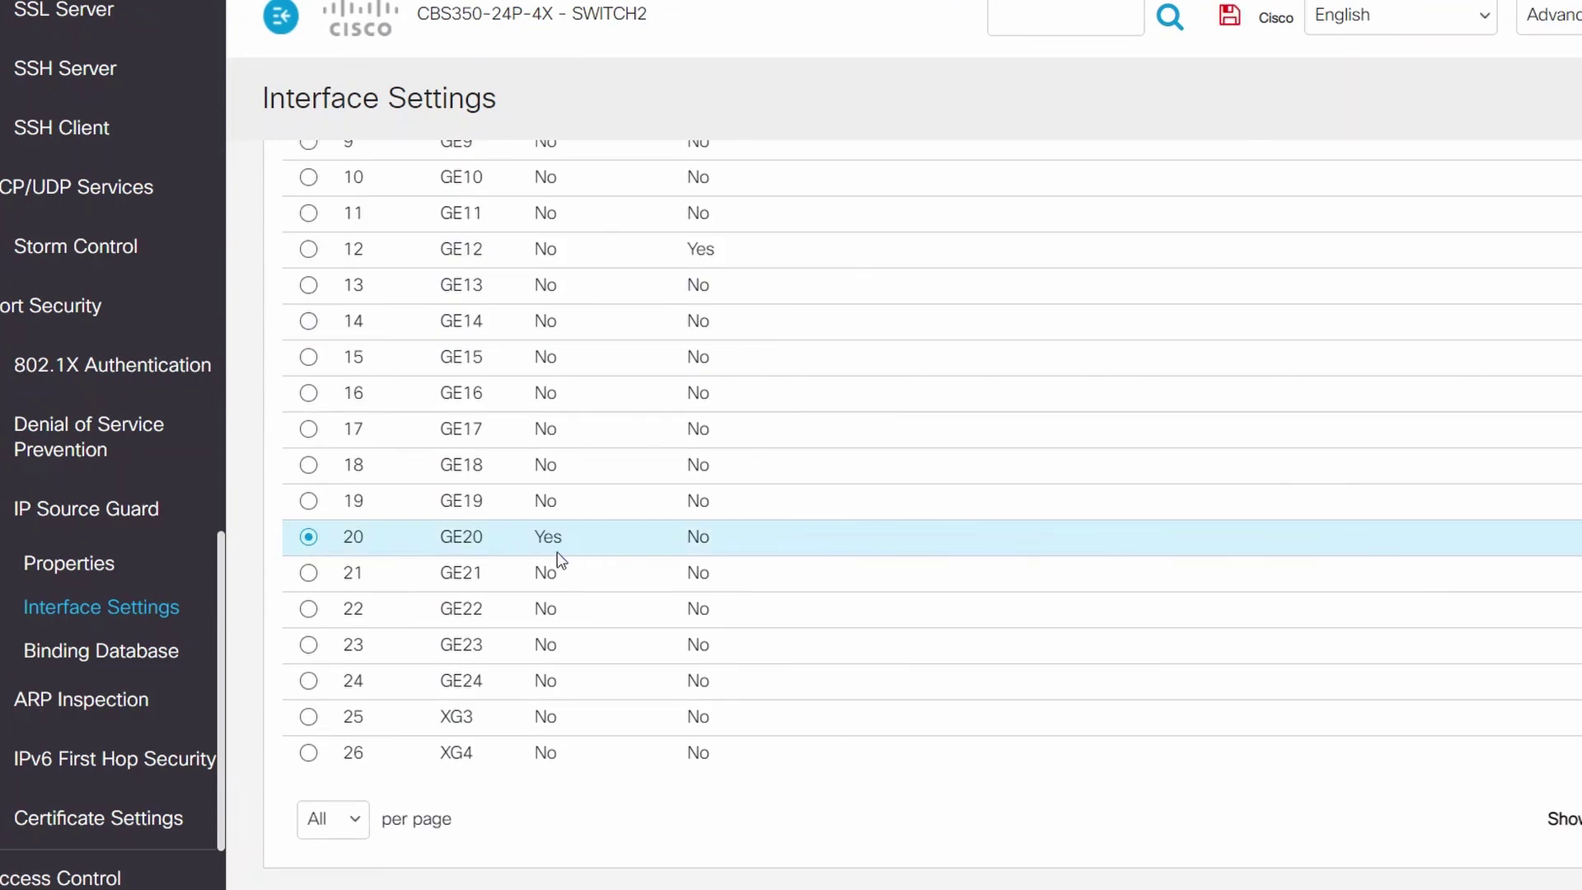